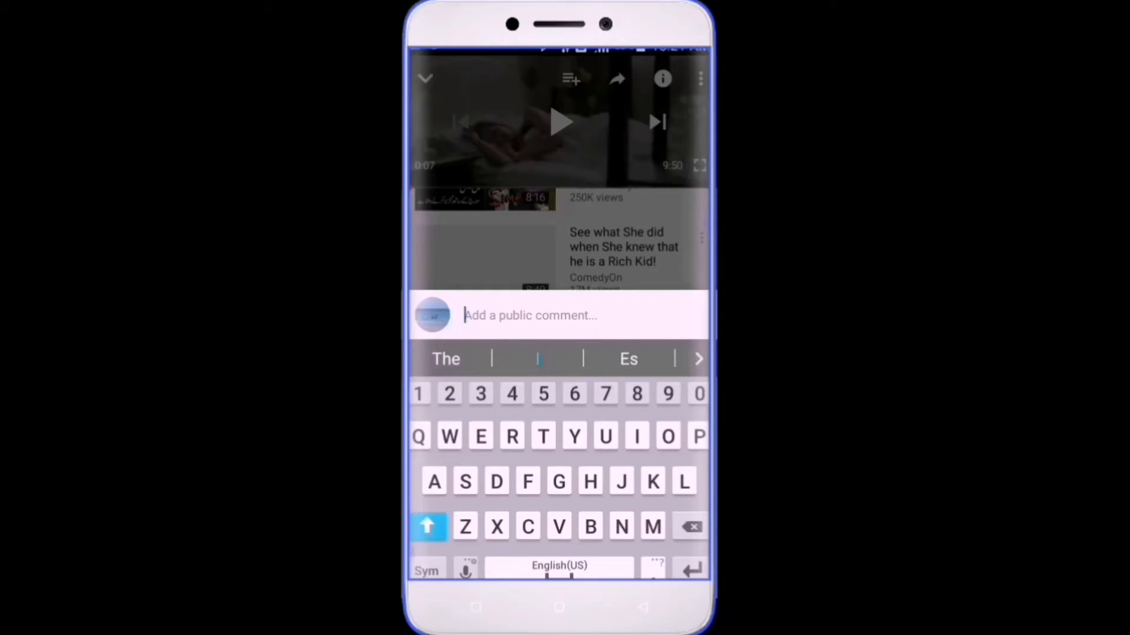
Post the public comment "GOOD VIDEO" on the video
type("GO")
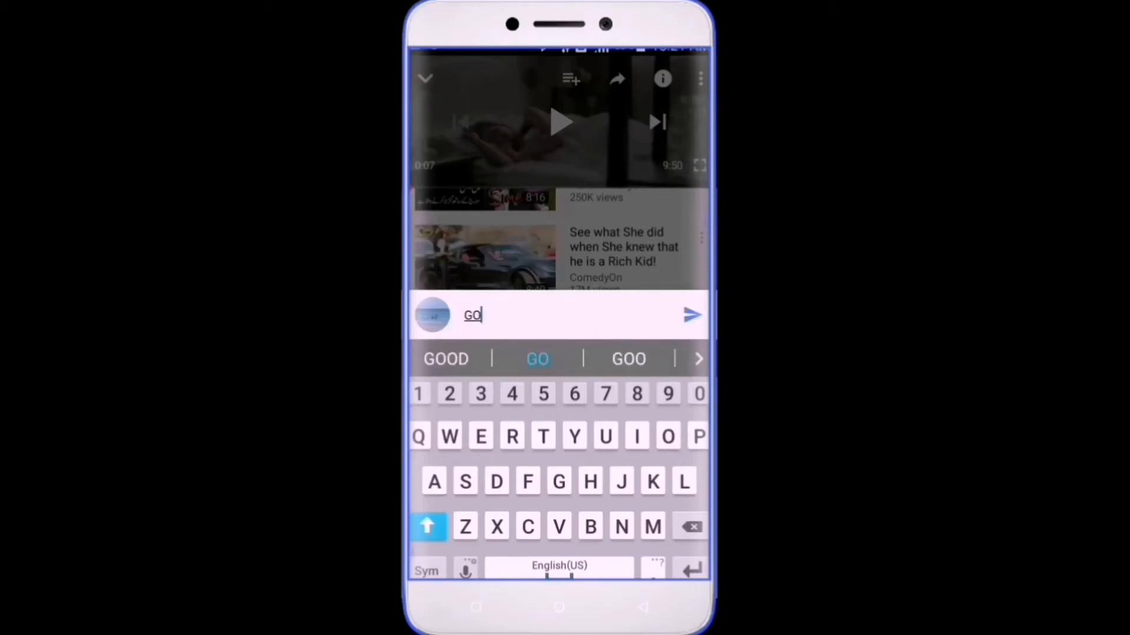
left_click(446, 359)
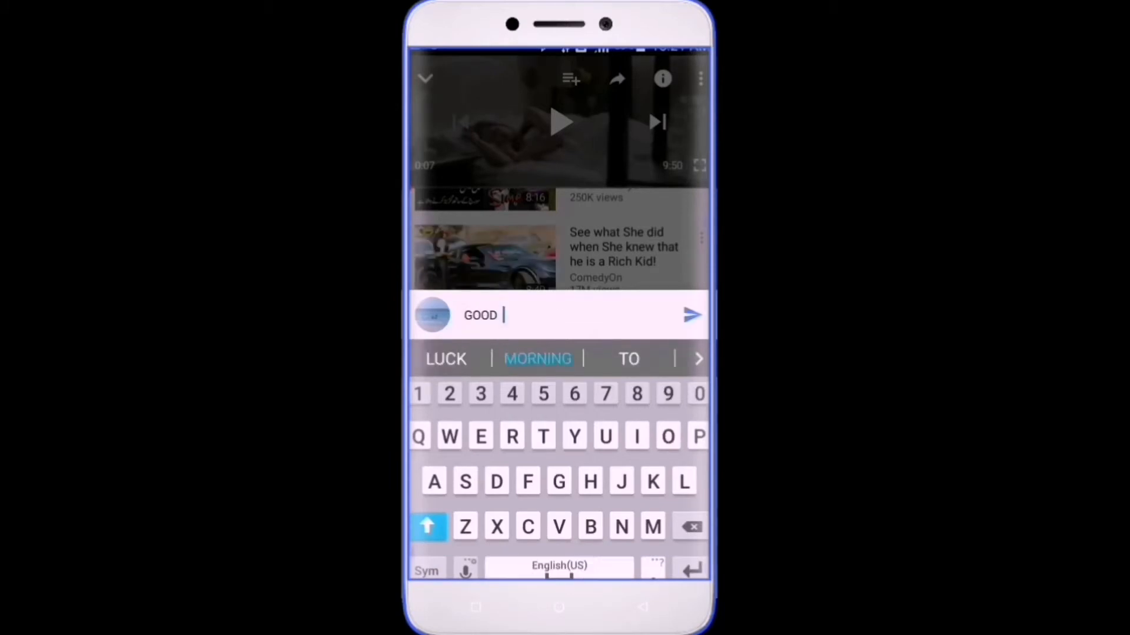
type("V")
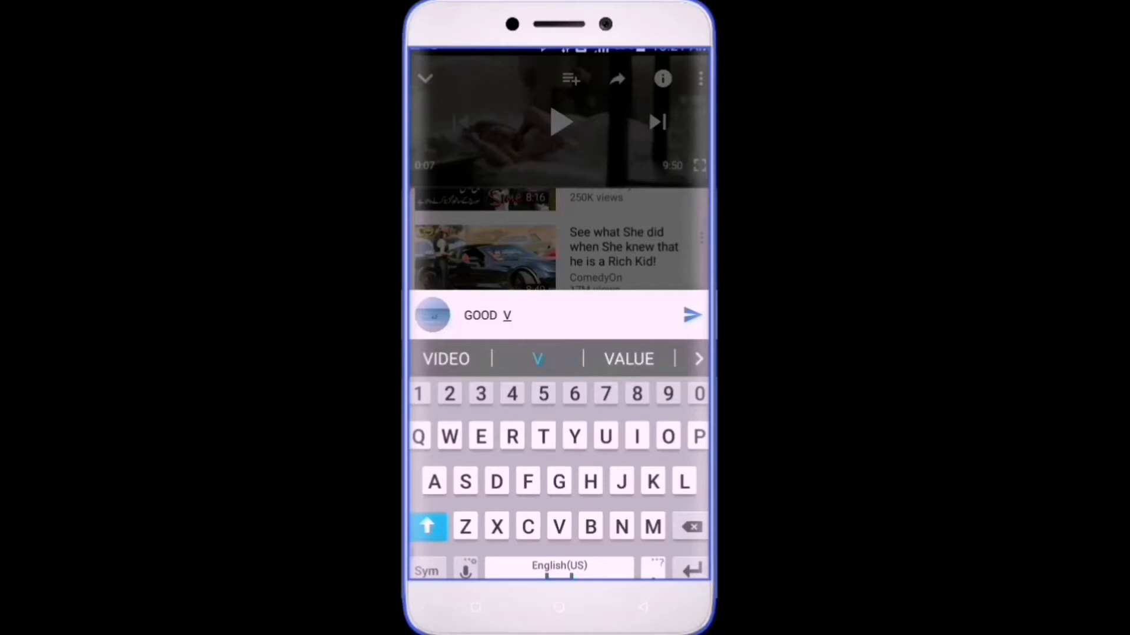
left_click(446, 359)
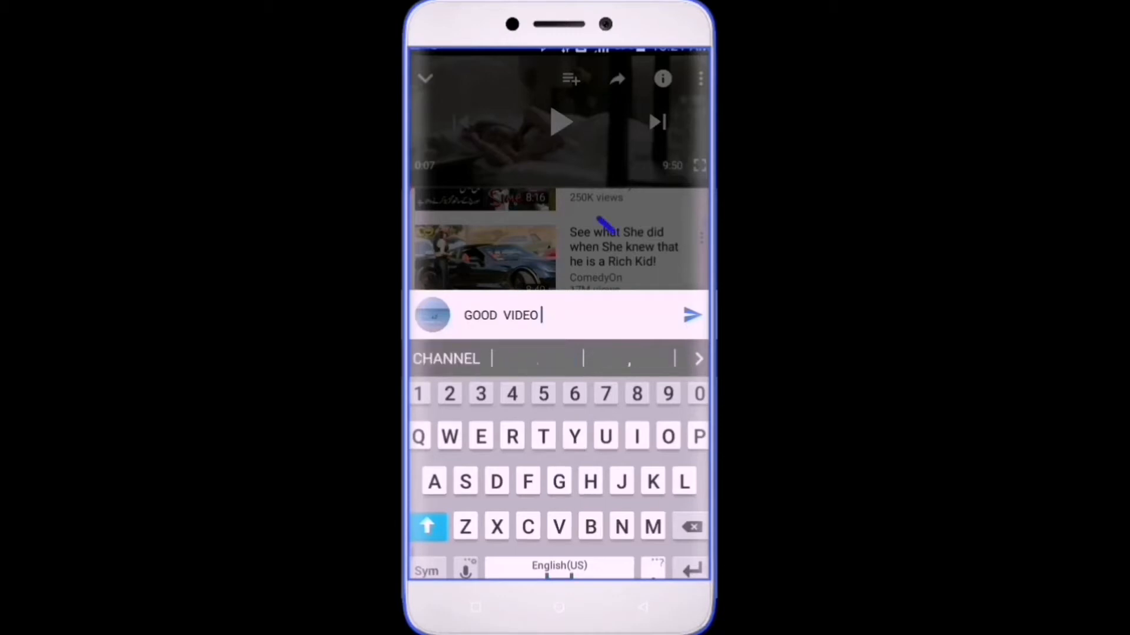
left_click(692, 316)
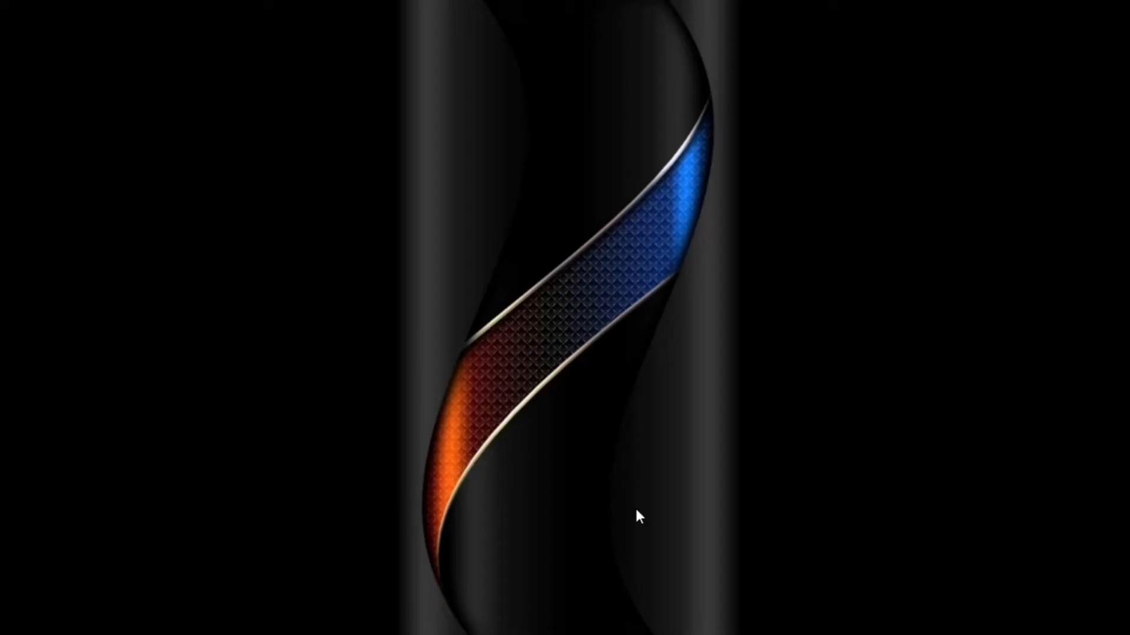
Show the desktop icons on the Windows desktop
mouse_move(519, 623)
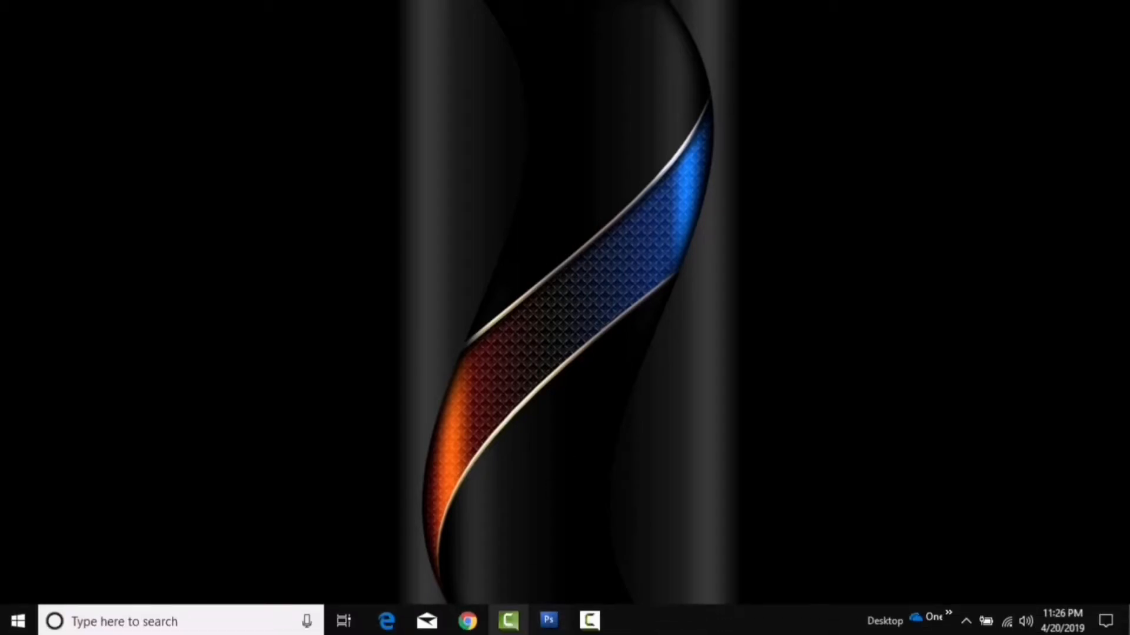
right_click(340, 207)
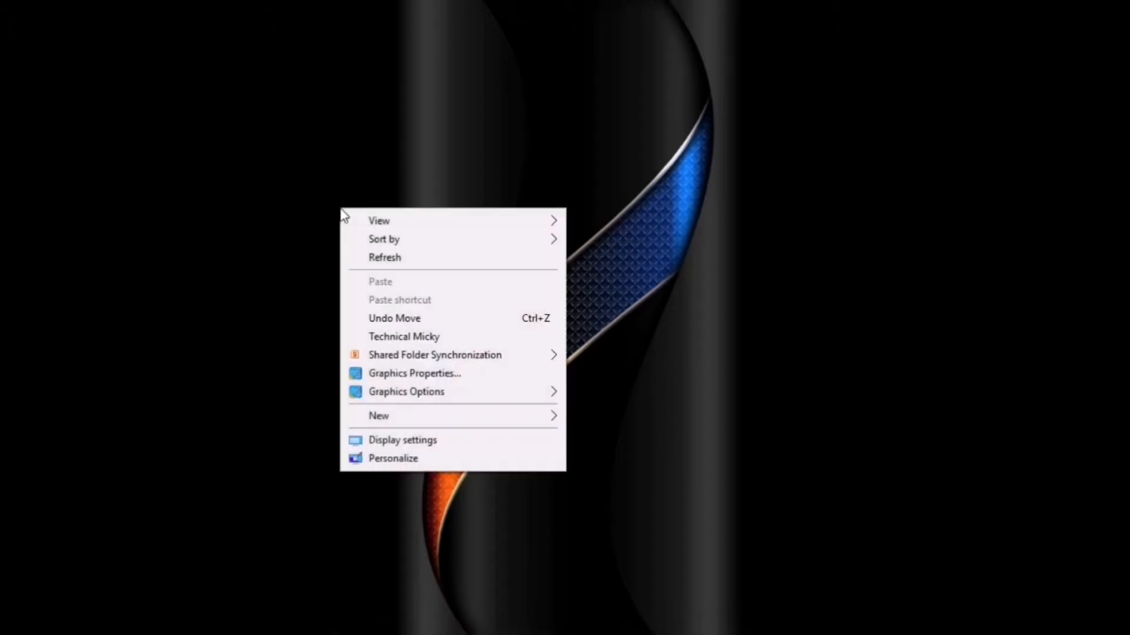
mouse_move(442, 247)
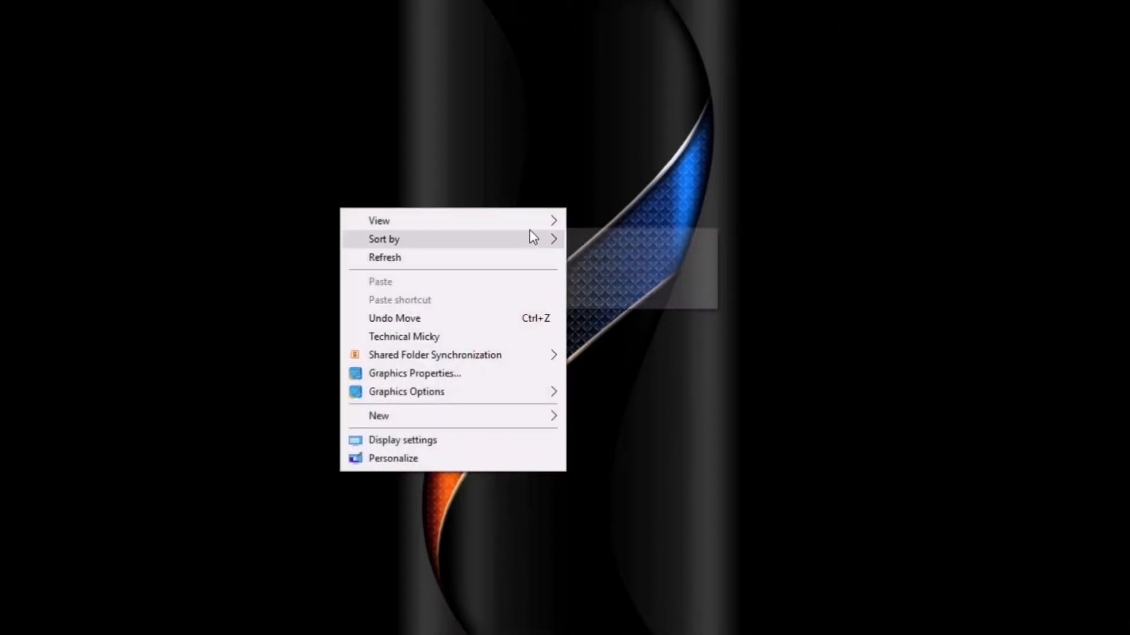
mouse_move(533, 224)
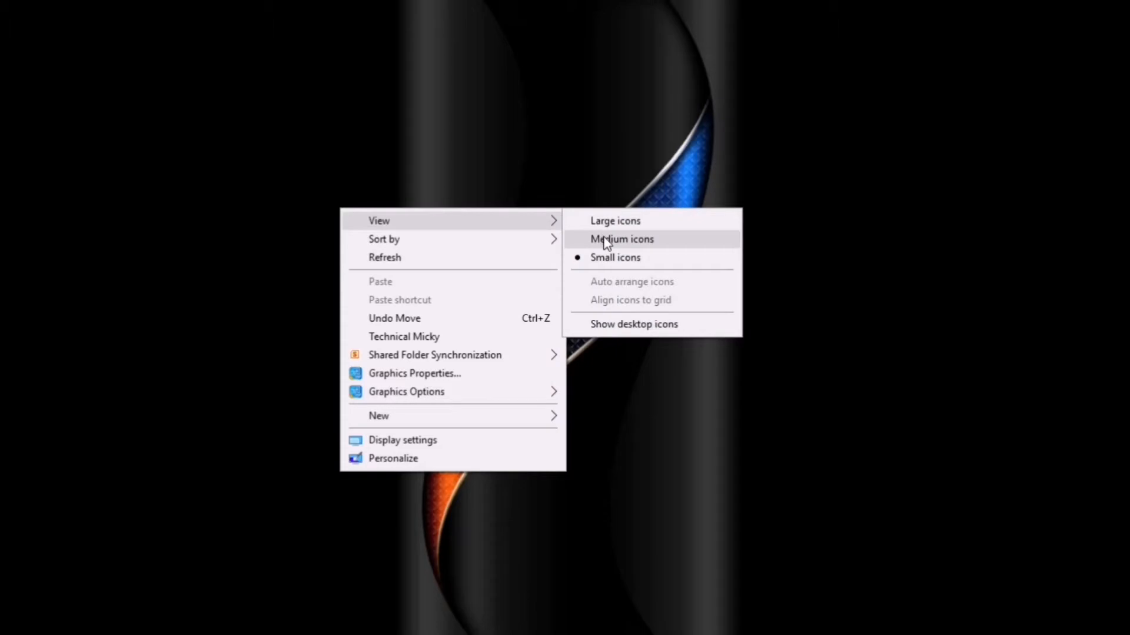
left_click(616, 324)
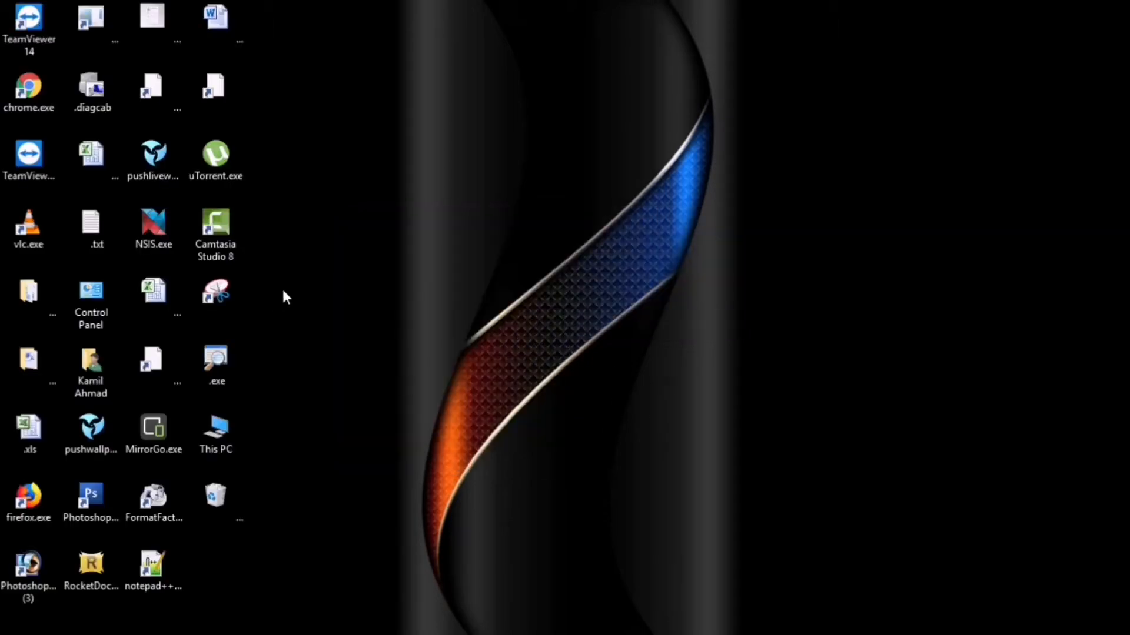
Browse to New Volume (D:) and preview classic-3d-desktop-1920x1080-wallpaper.jpg
double_click(221, 432)
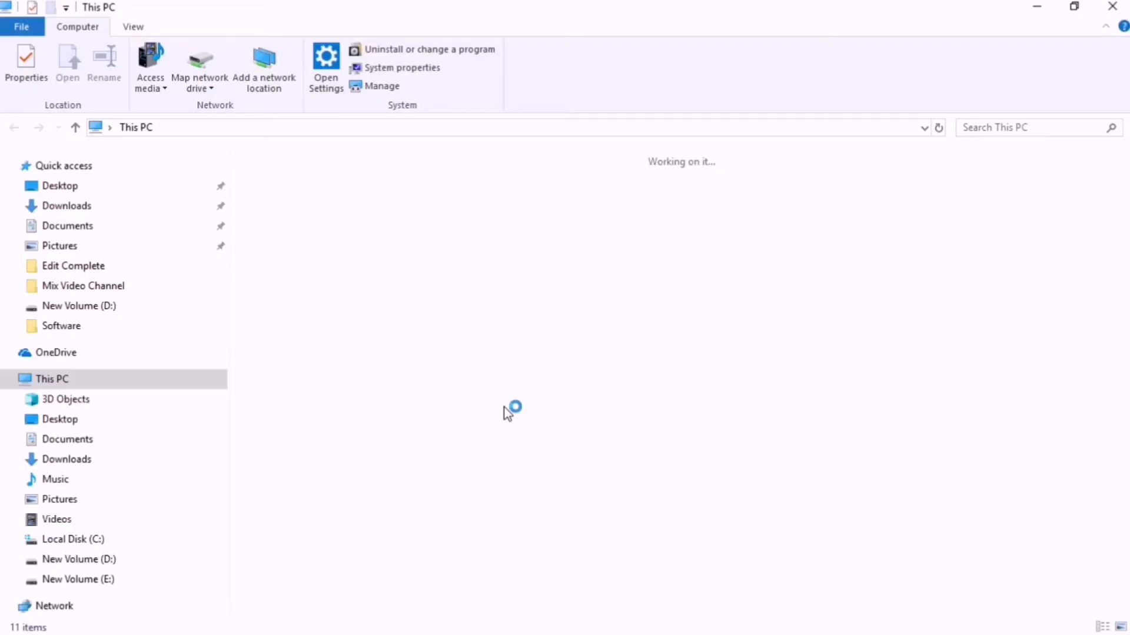
left_click(576, 345)
double_click(575, 345)
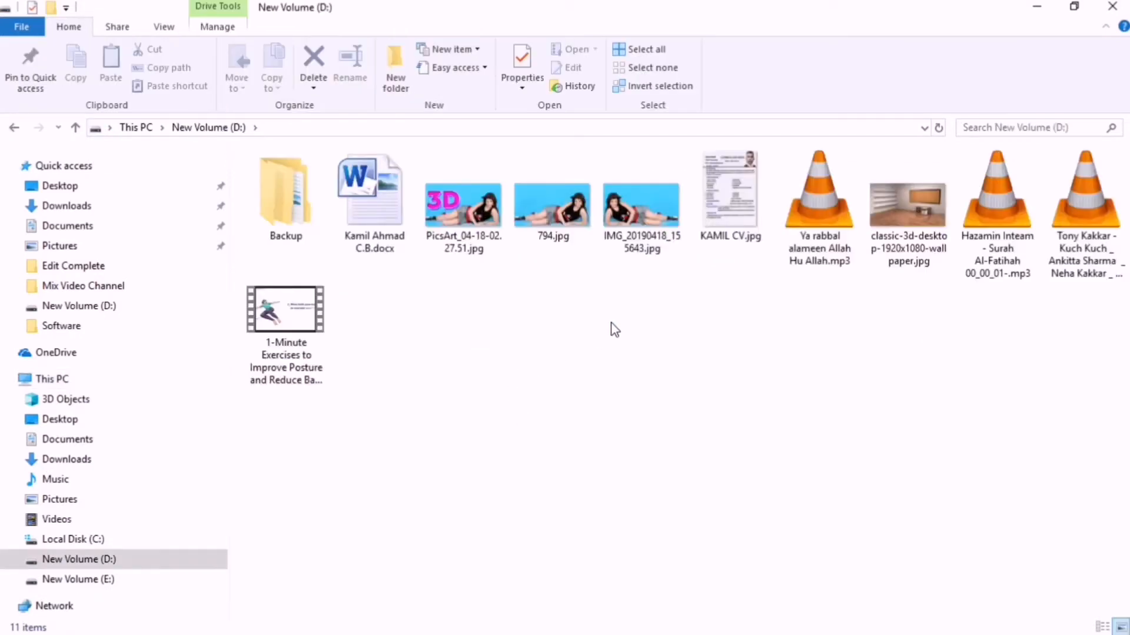
double_click(920, 217)
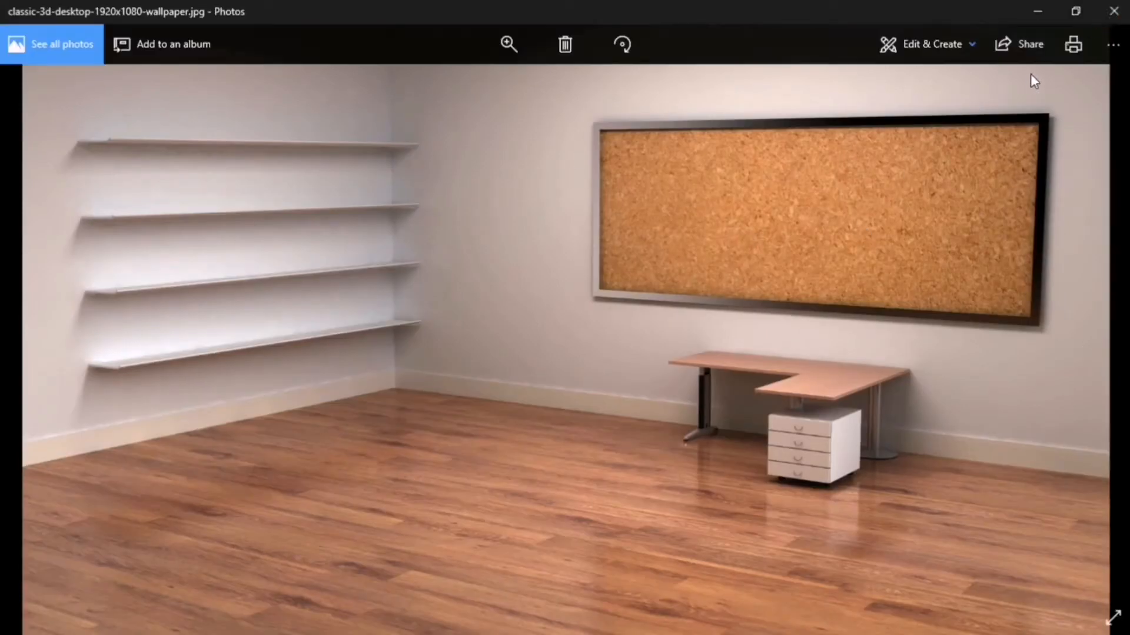
left_click(1111, 13)
Preview PicsArt_04-18-02.27.51.jpg, then return to the desktop with the file window closed
left_click(468, 229)
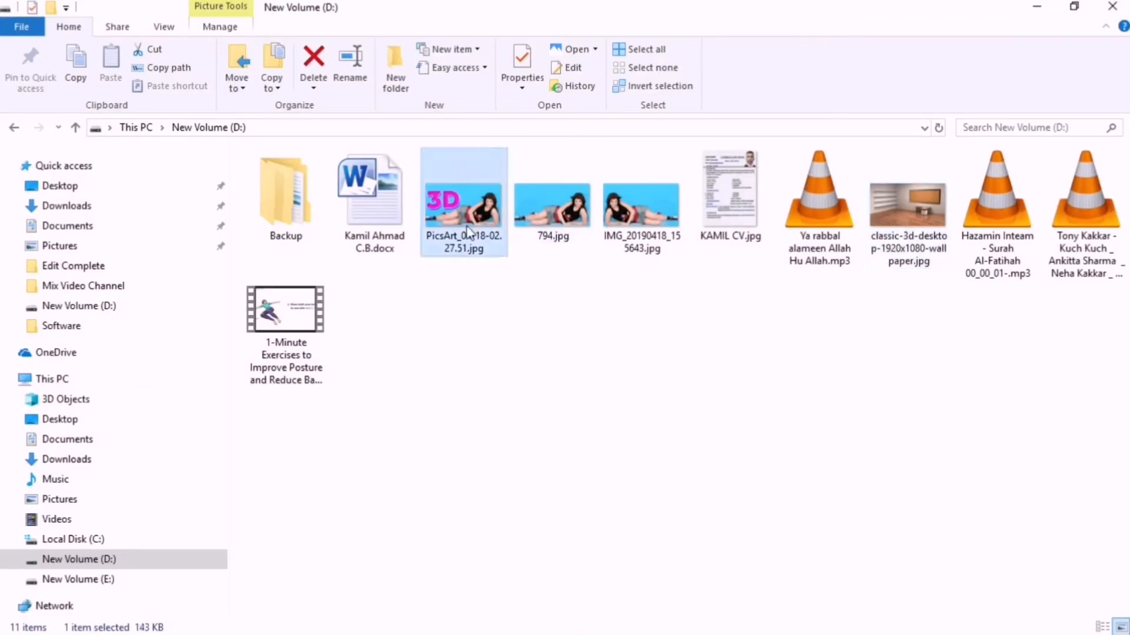
double_click(468, 229)
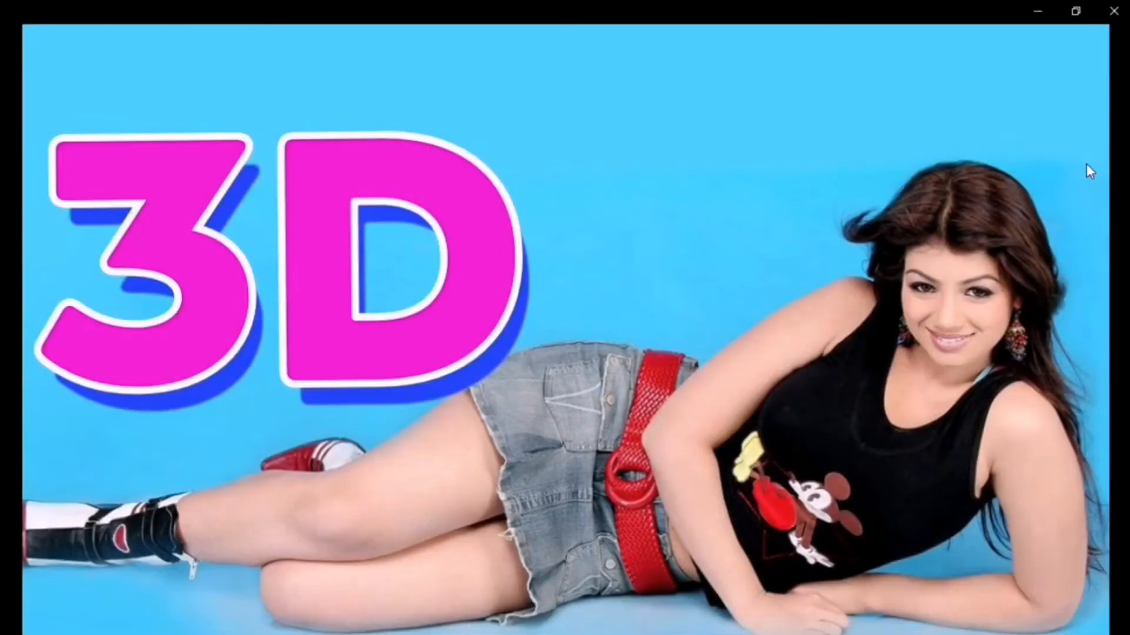
left_click(1113, 11)
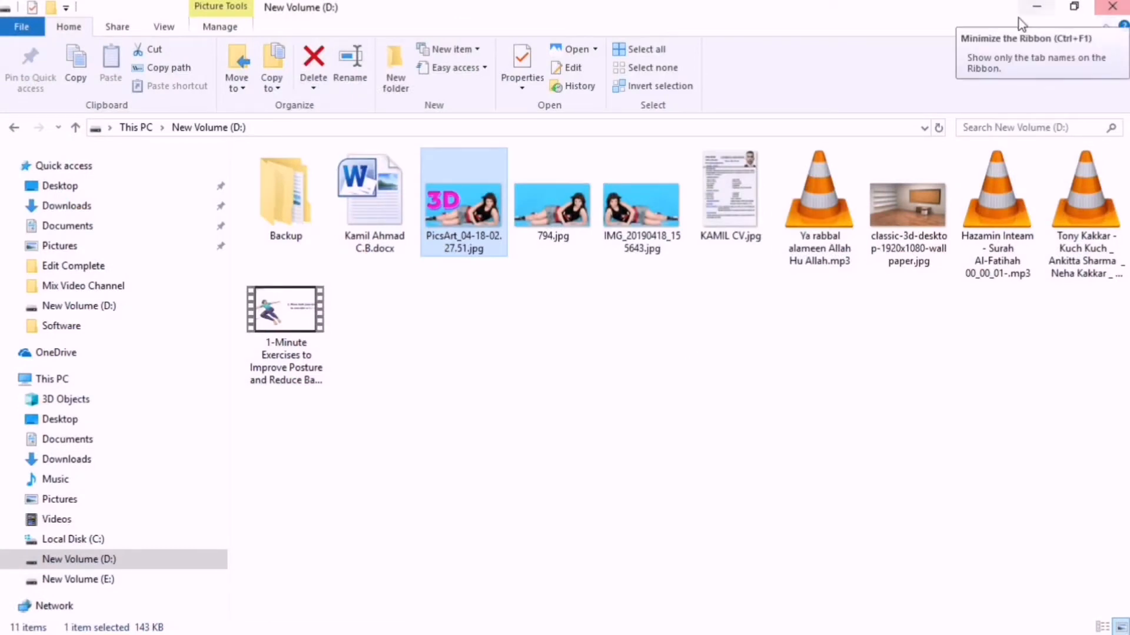
left_click(1111, 9)
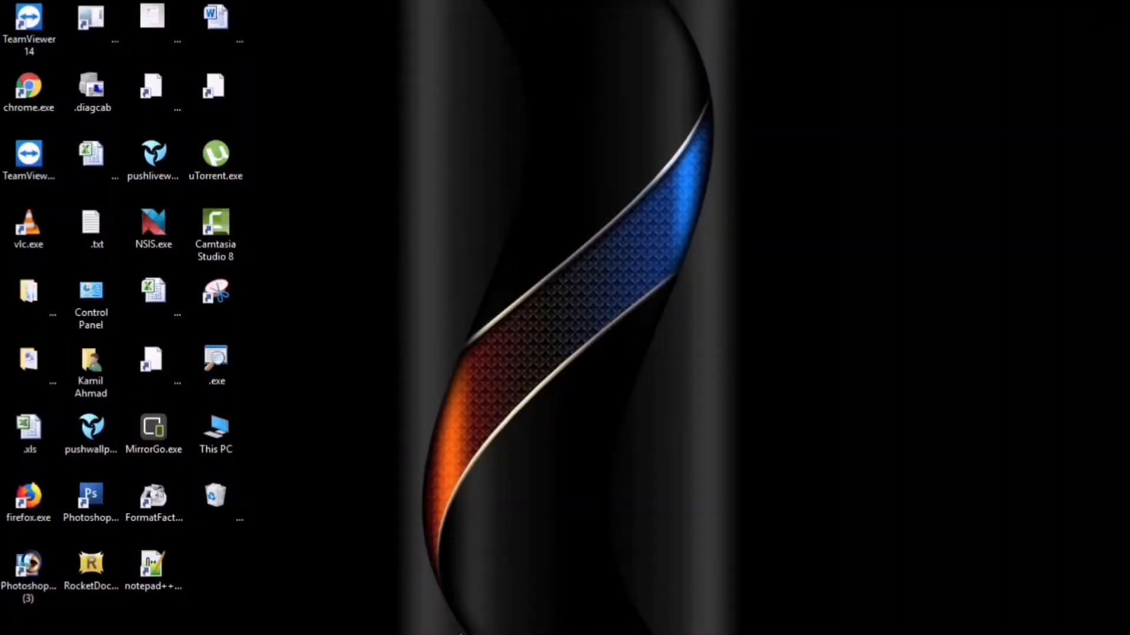
right_click(84, 520)
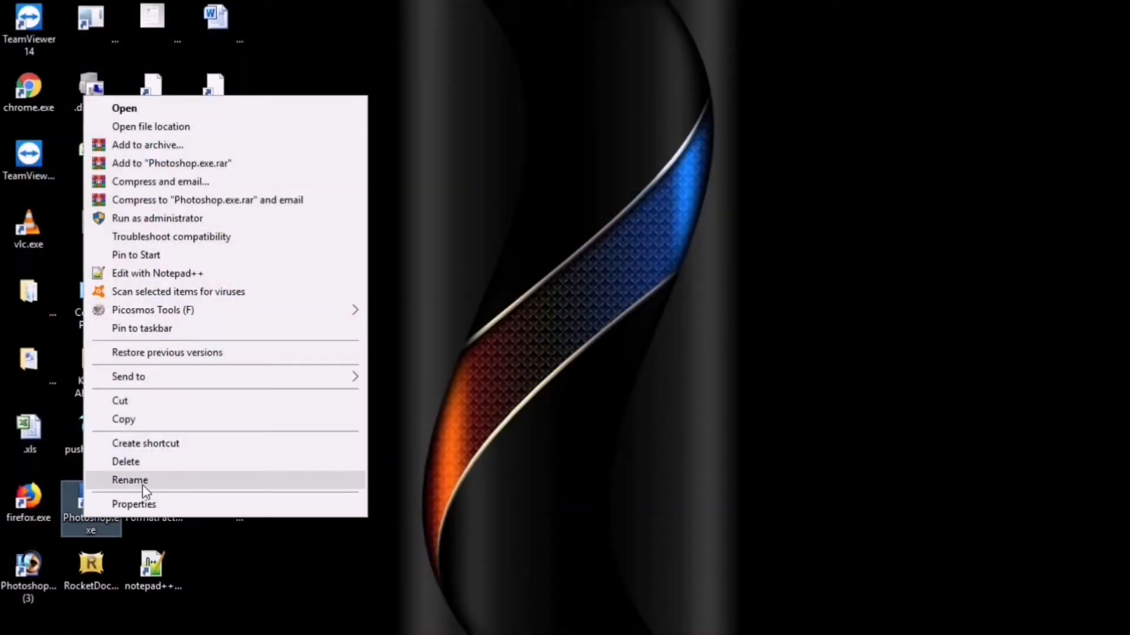
left_click(147, 481)
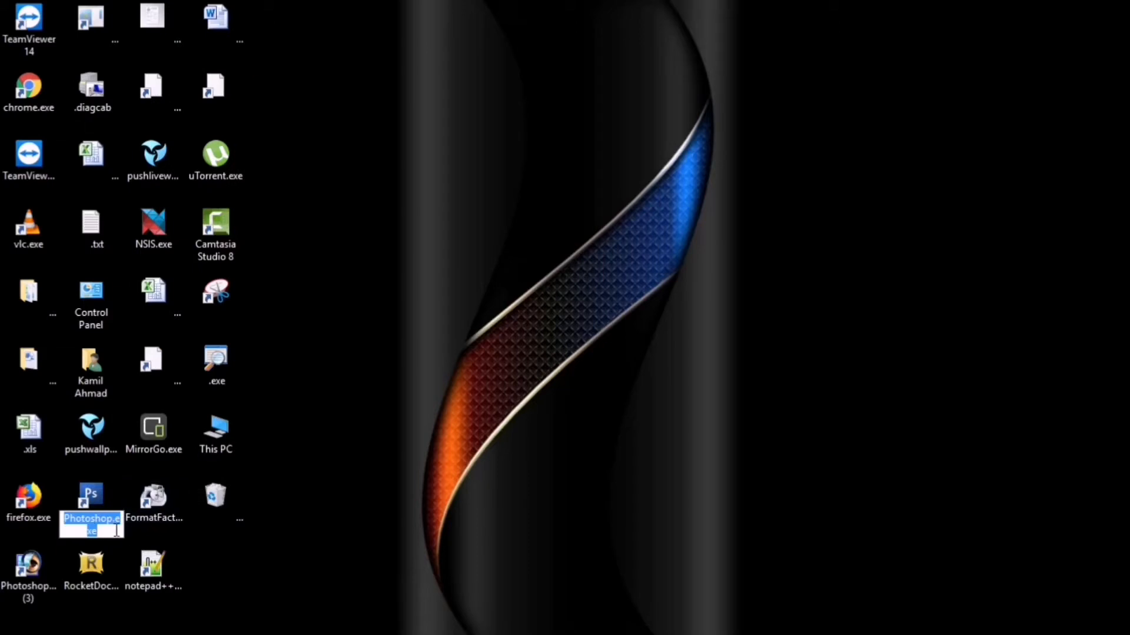
left_click(116, 531)
key("Return")
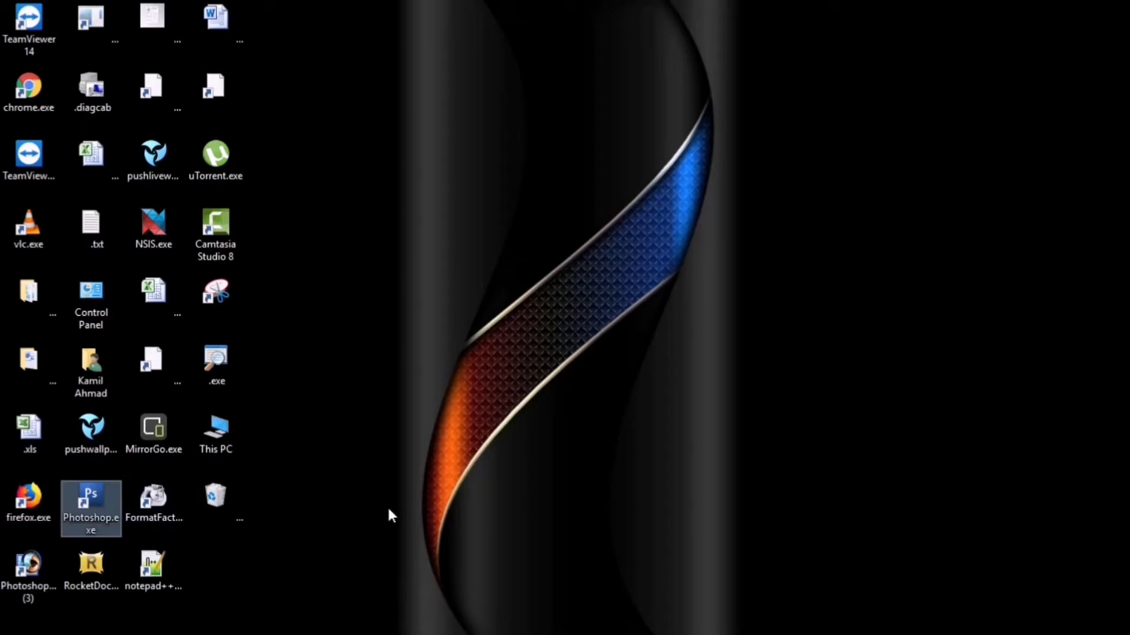
left_click(353, 494)
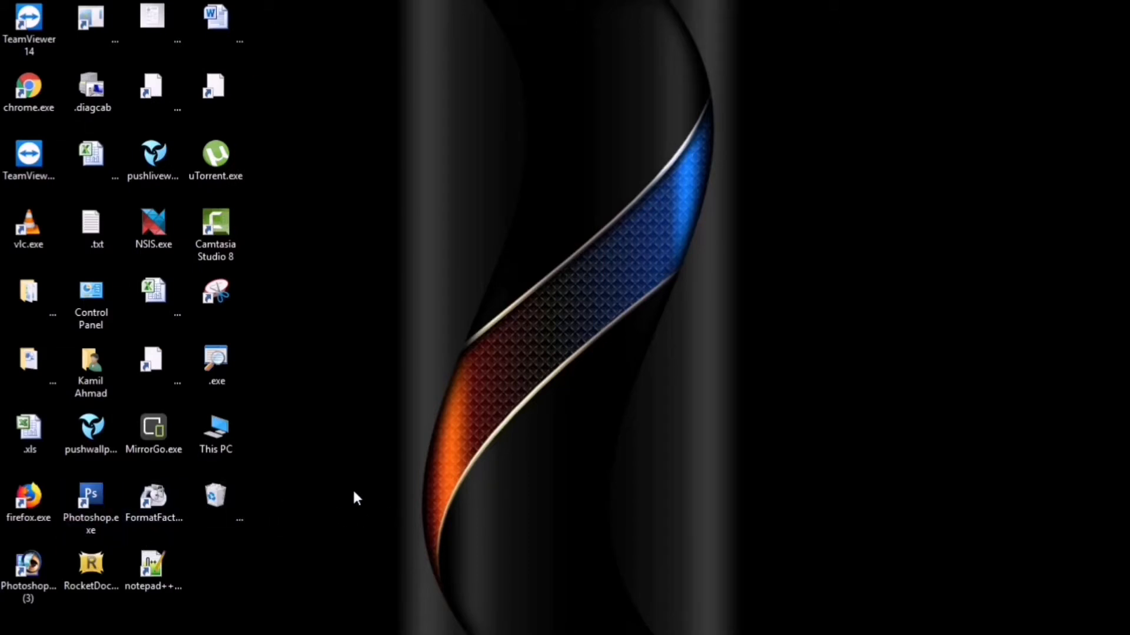
Switch to Adobe Photoshop CS3 and browse to New Volume (D:) for image files to open
mouse_move(353, 633)
left_click(548, 619)
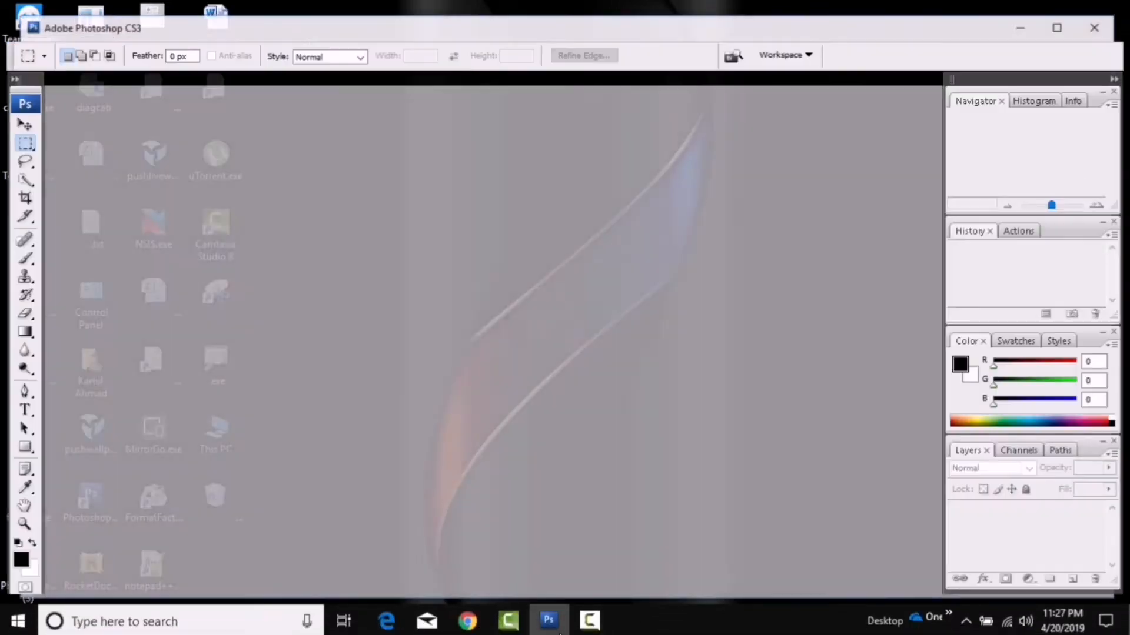
left_click(27, 32)
left_click(41, 65)
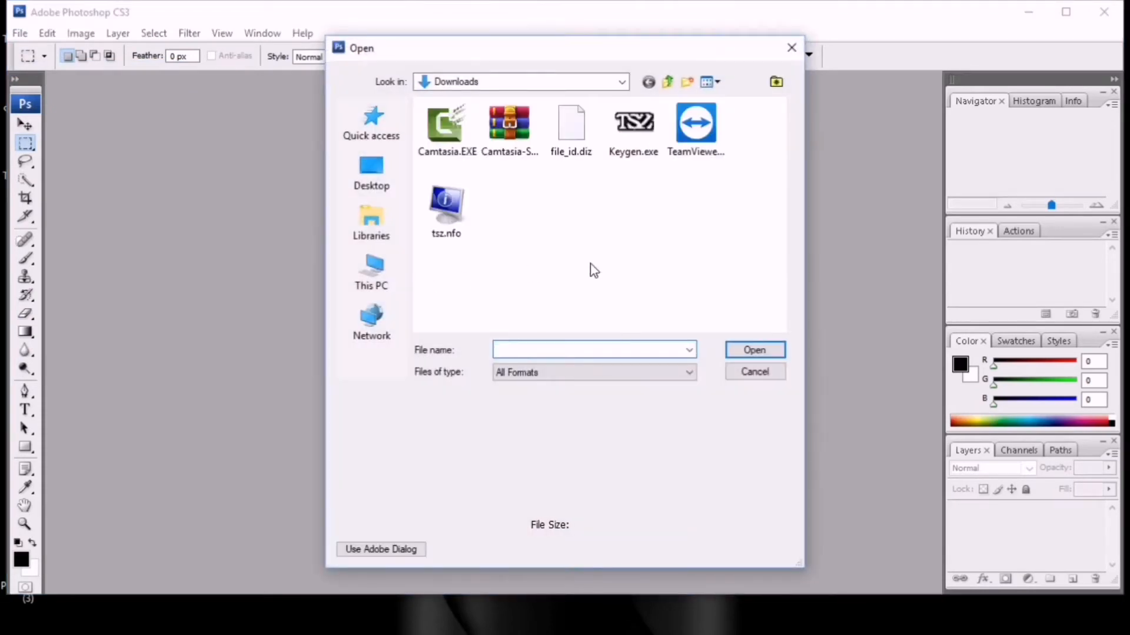
left_click(373, 277)
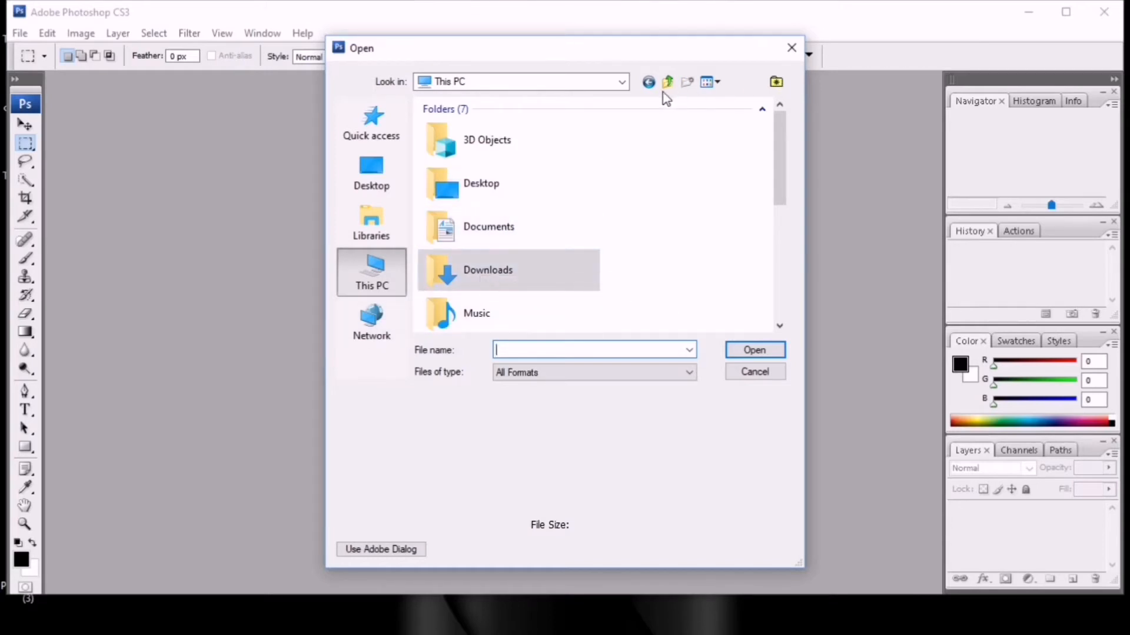
left_click(622, 82)
left_click(621, 83)
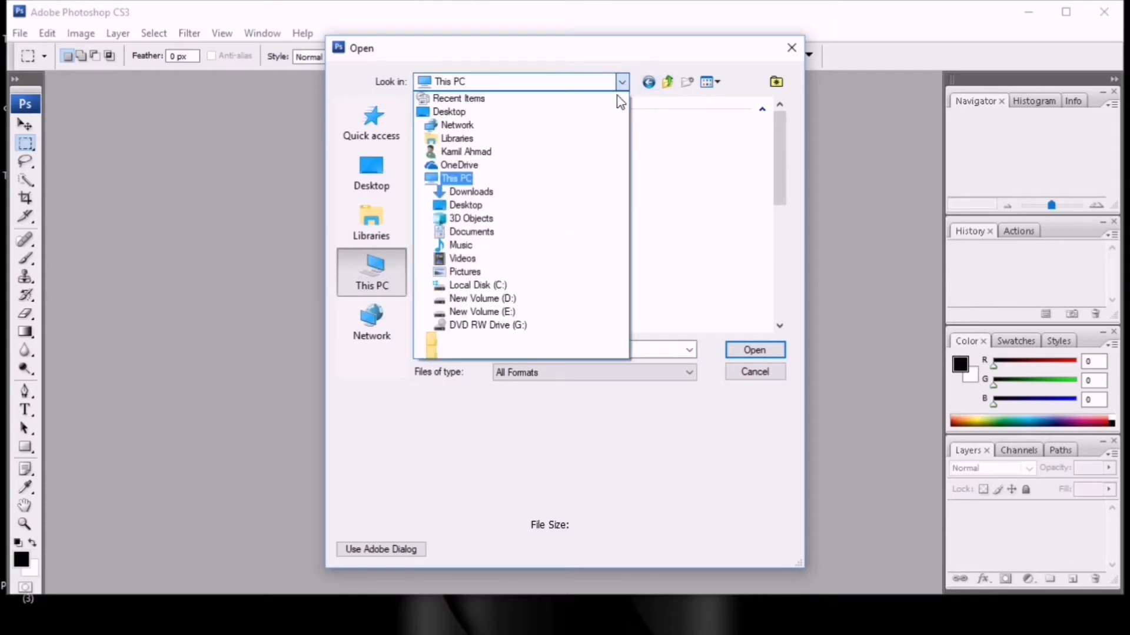
left_click(489, 303)
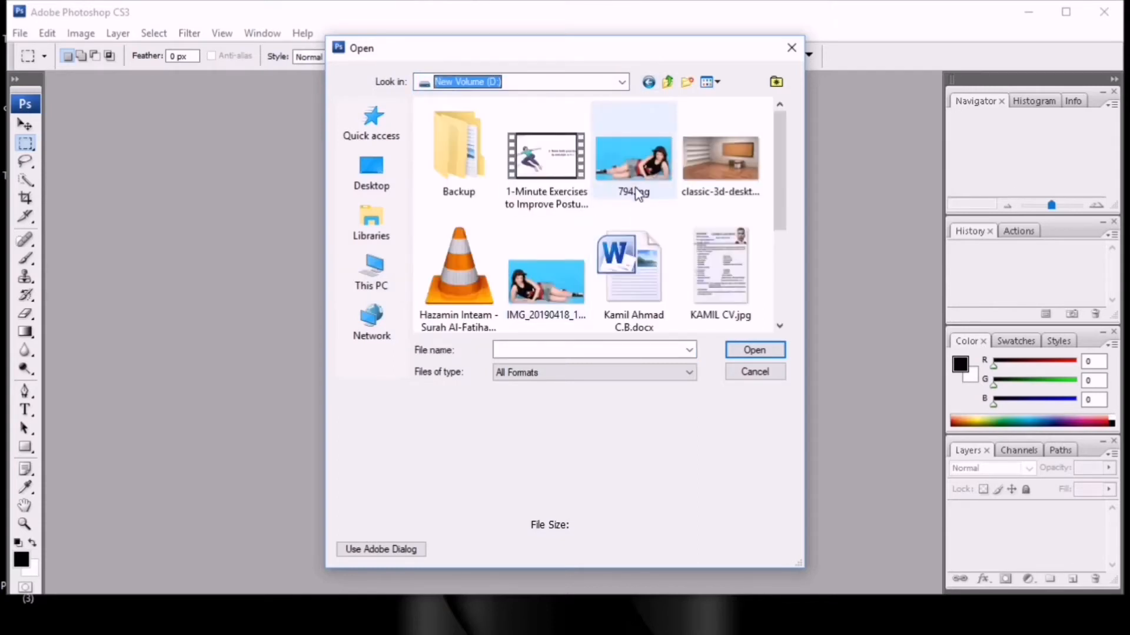
Open classic-3d-desktop-1920x1080-wallpaper.jpg and PicsArt_04-18-02.27.51.jpg together
left_click(700, 172)
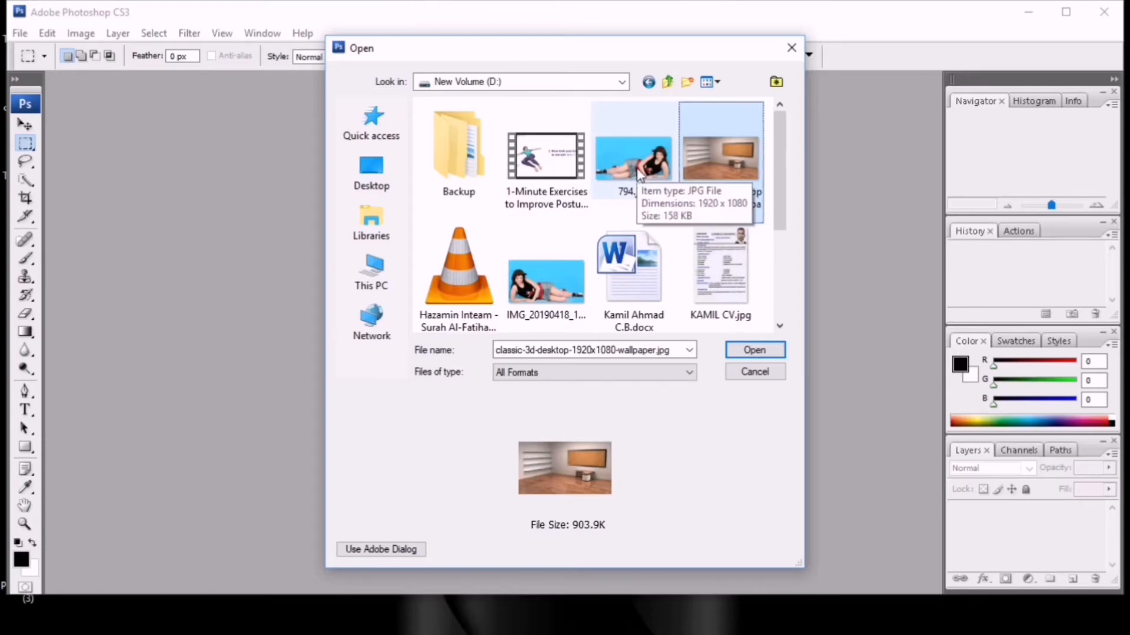
left_click_drag(776, 207, 775, 250)
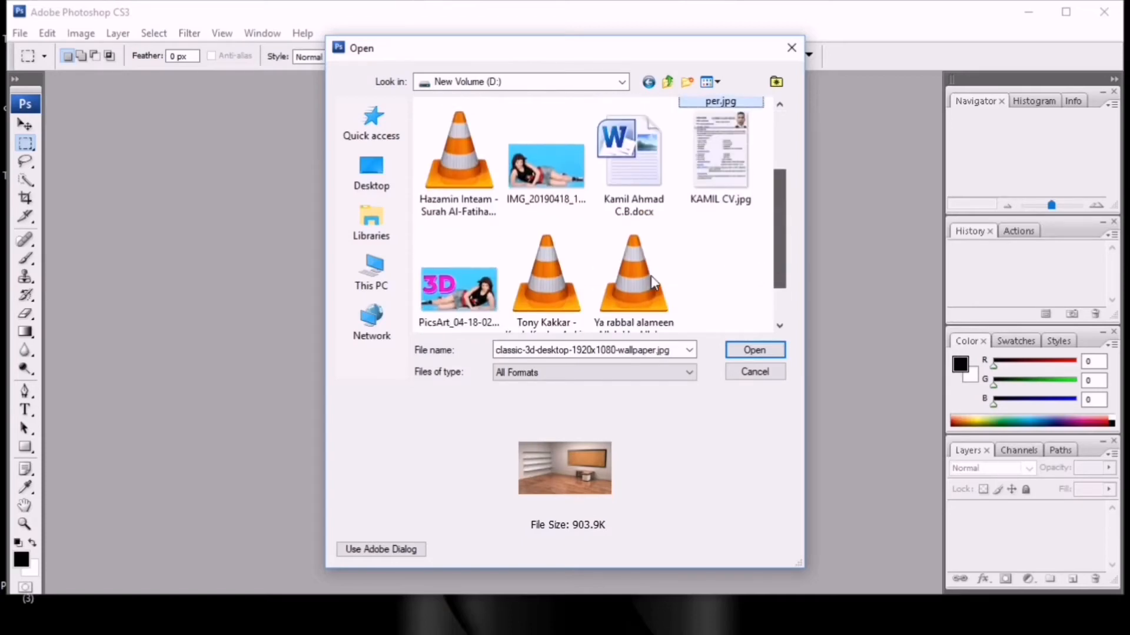
left_click(470, 297, "ctrl")
left_click(753, 350)
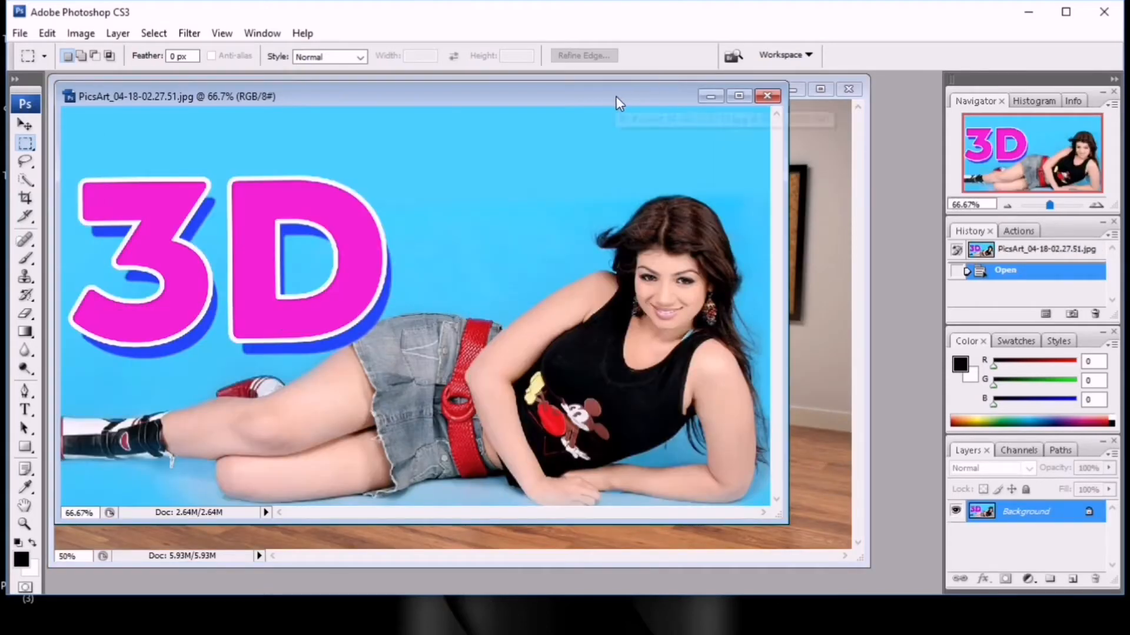
Copy the entire PicsArt_04-18-02.27.51.jpg image and paste it as a new layer
left_click_drag(653, 106, 719, 98)
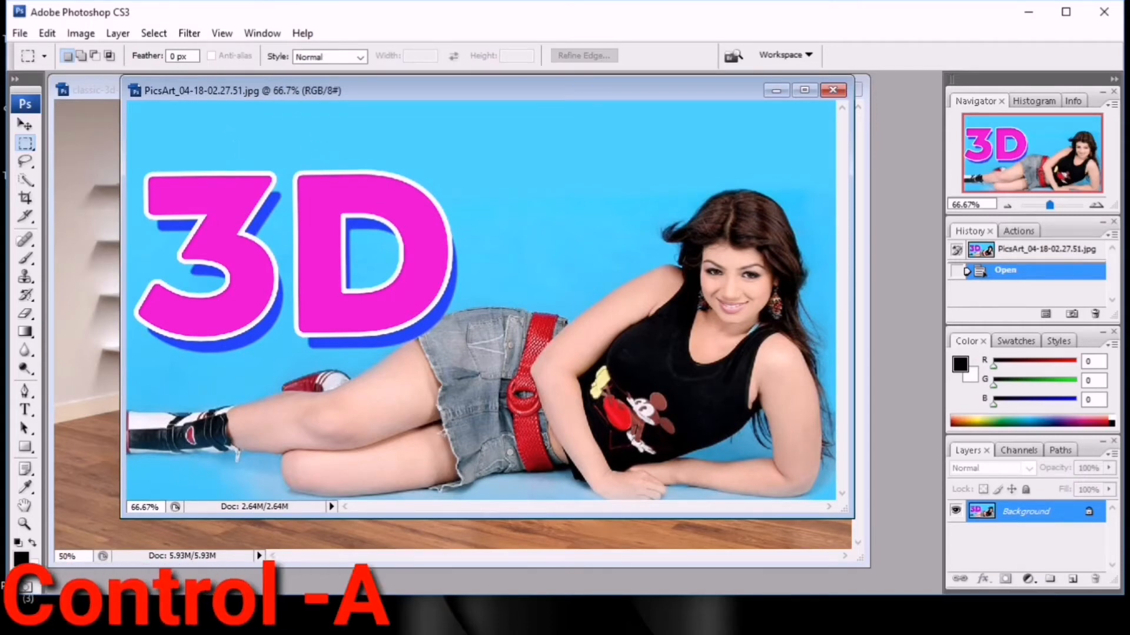
key("ctrl+a")
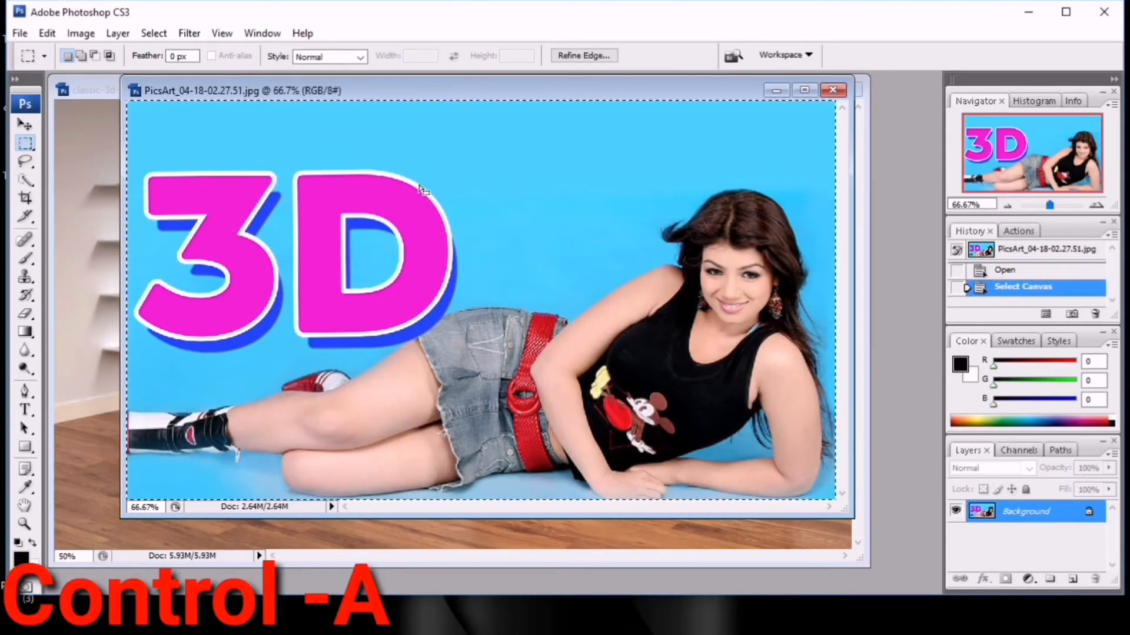
key("ctrl+c")
key("ctrl+v")
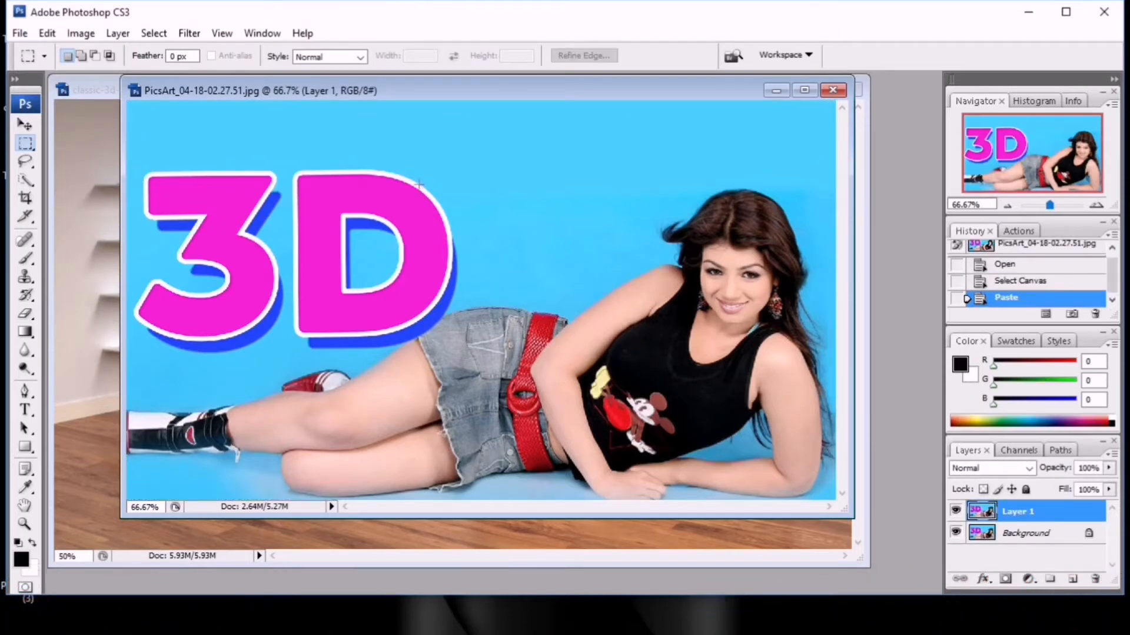
Bring the classic-3d-desktop-1920x1080-wallpaper.jpg window to the front and open it in the Vanishing Point filter
left_click_drag(746, 87, 634, 108)
left_click(756, 89)
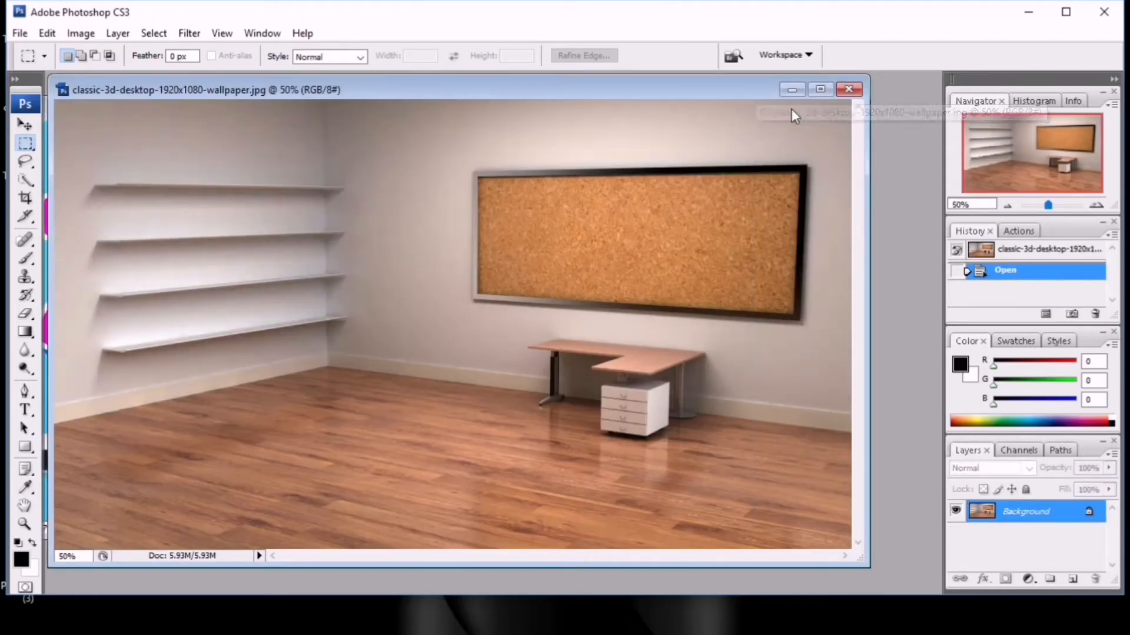
left_click_drag(709, 94, 760, 96)
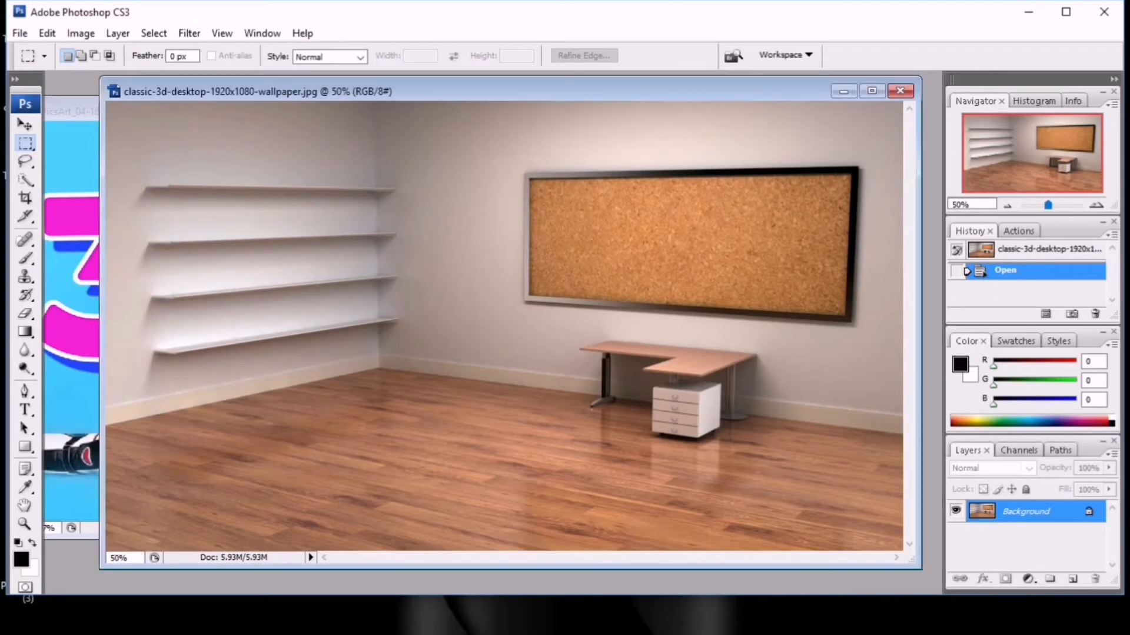
left_click(190, 35)
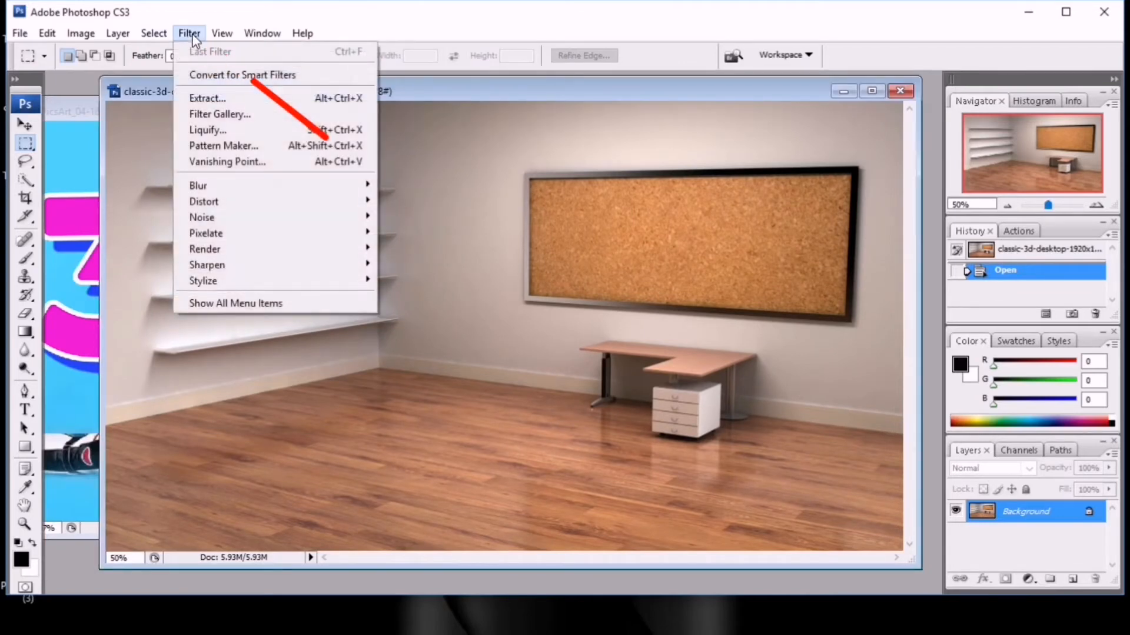
left_click(260, 165)
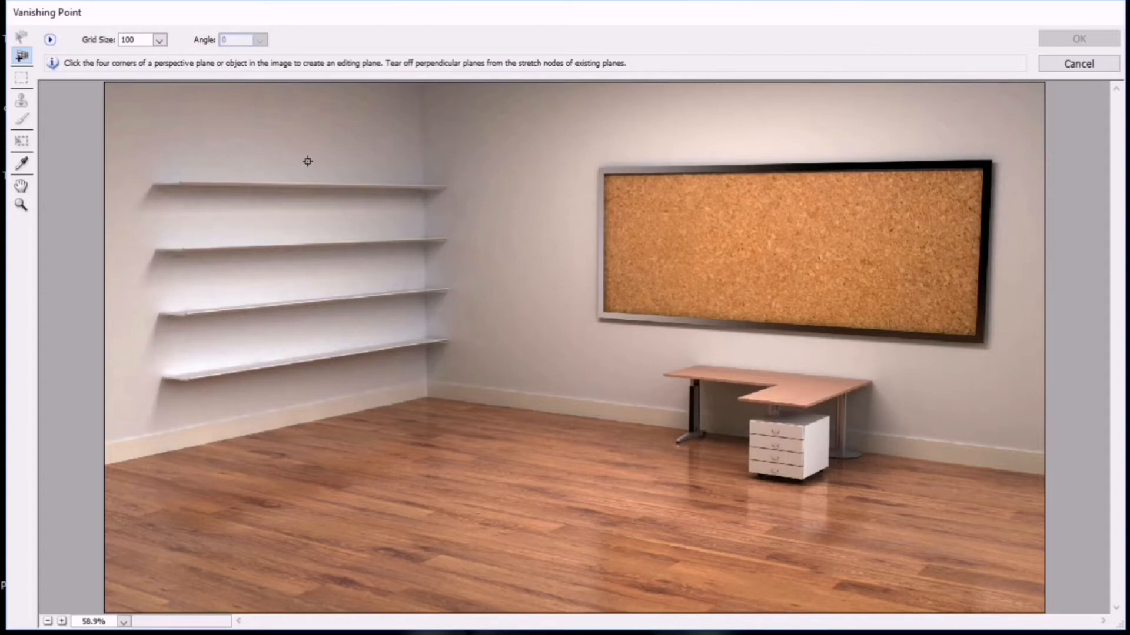
Create a perspective plane matching the four inner corners of the cork board's frame
left_click(23, 57)
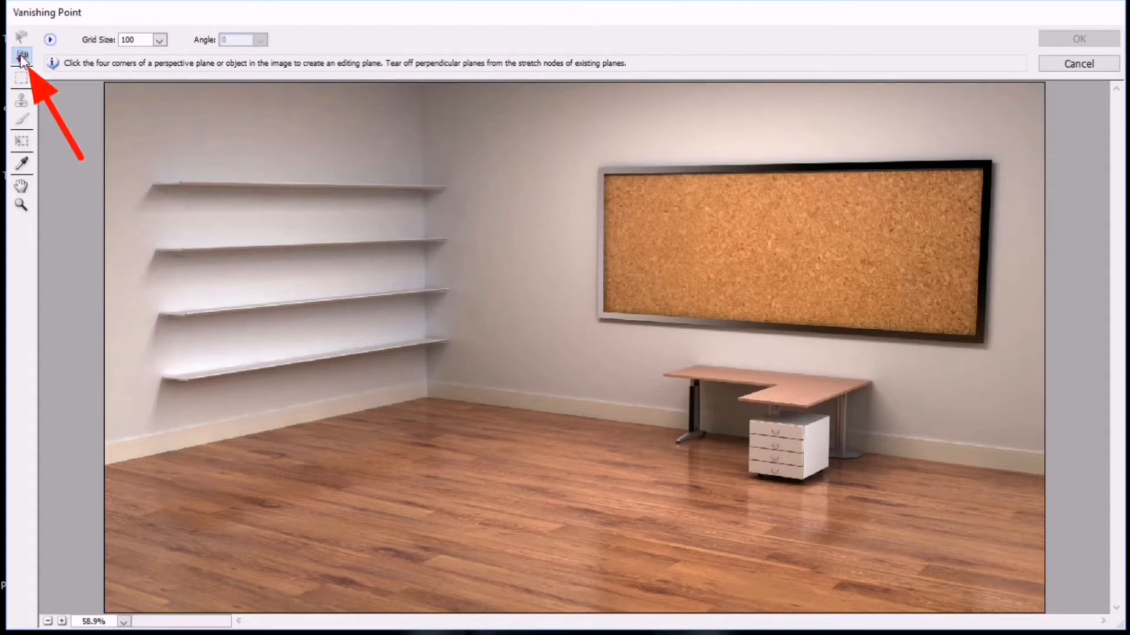
left_click(22, 204)
left_click(829, 295)
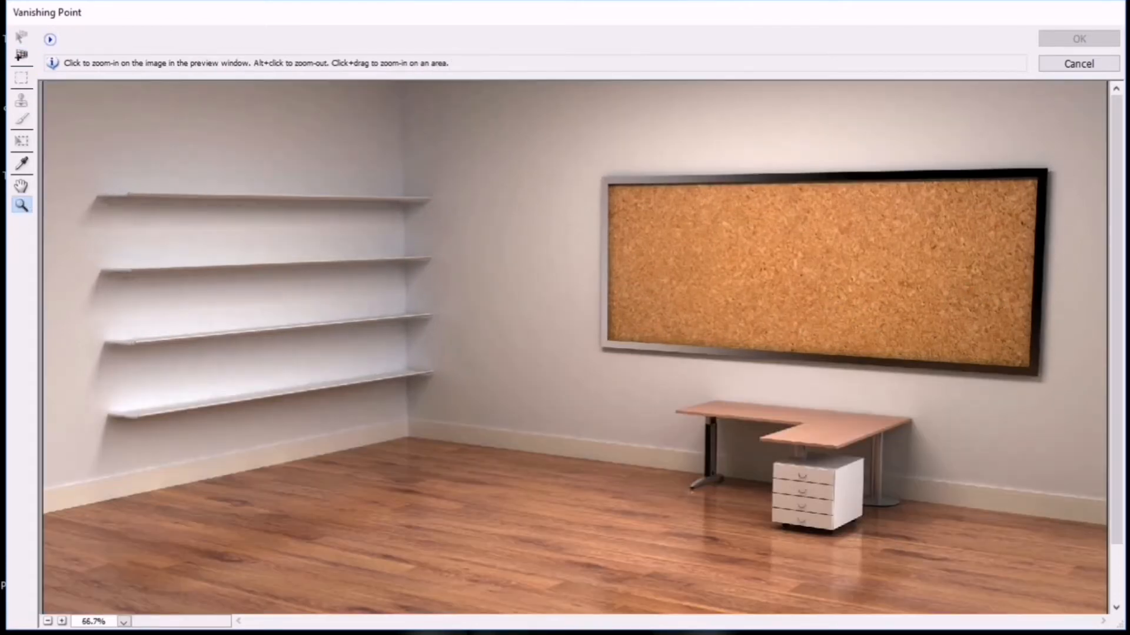
left_click_drag(1121, 496, 1125, 555)
left_click(23, 55)
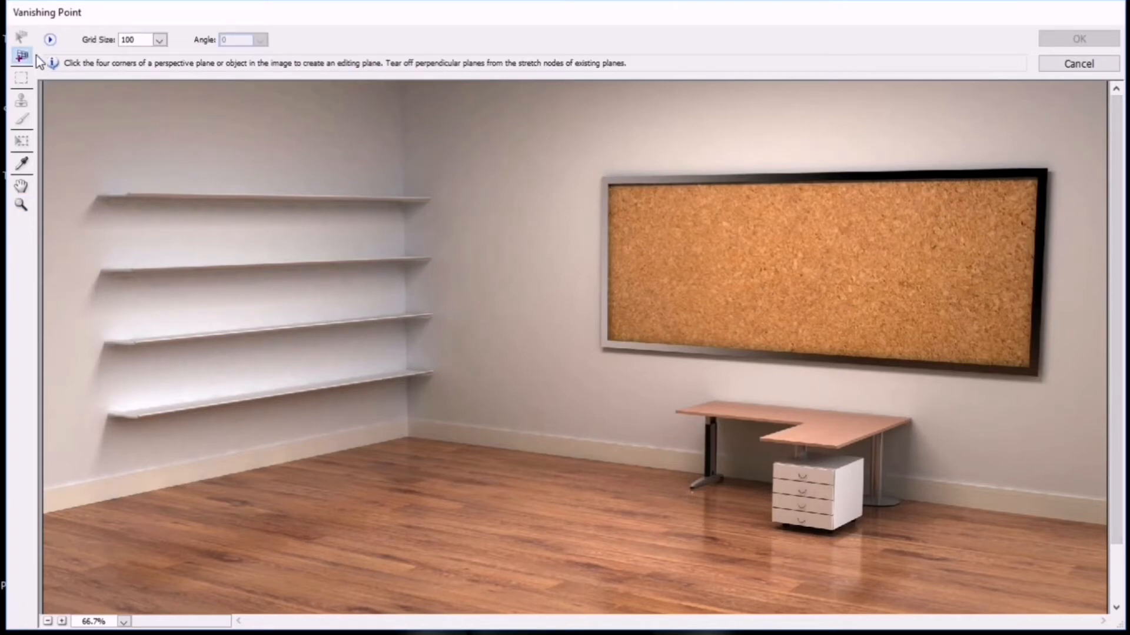
left_click(608, 184)
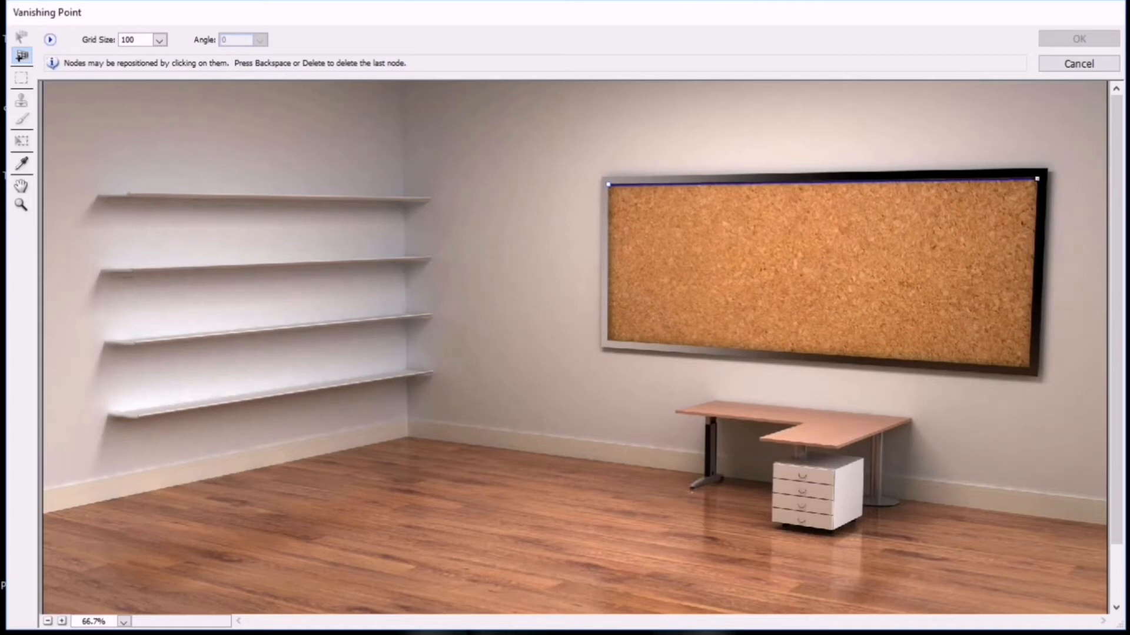
left_click(1037, 179)
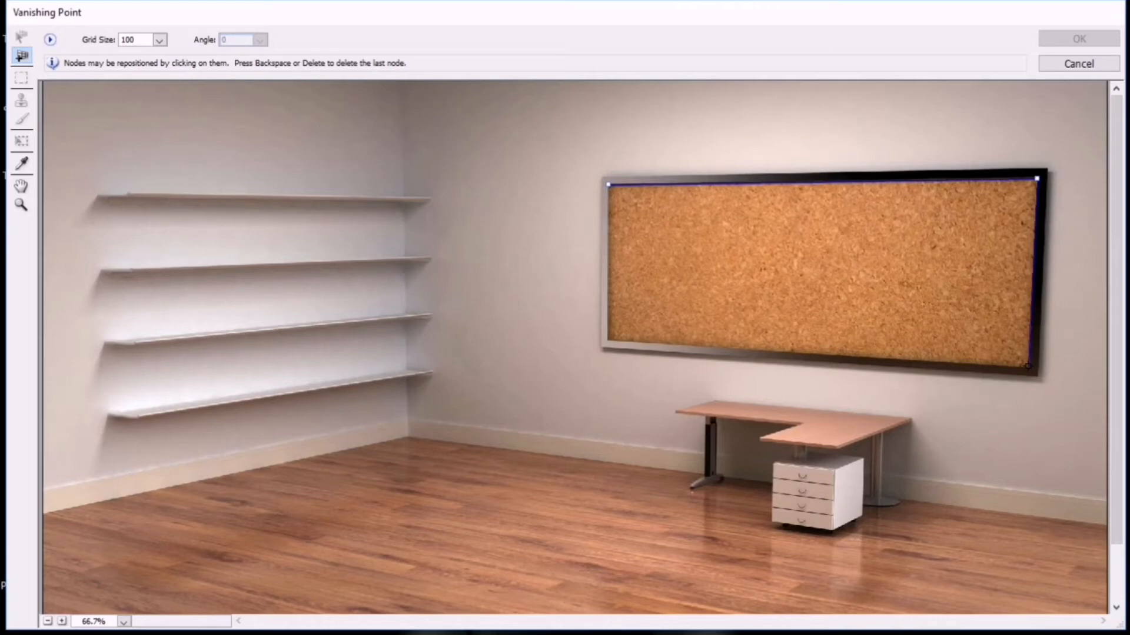
left_click(1027, 366)
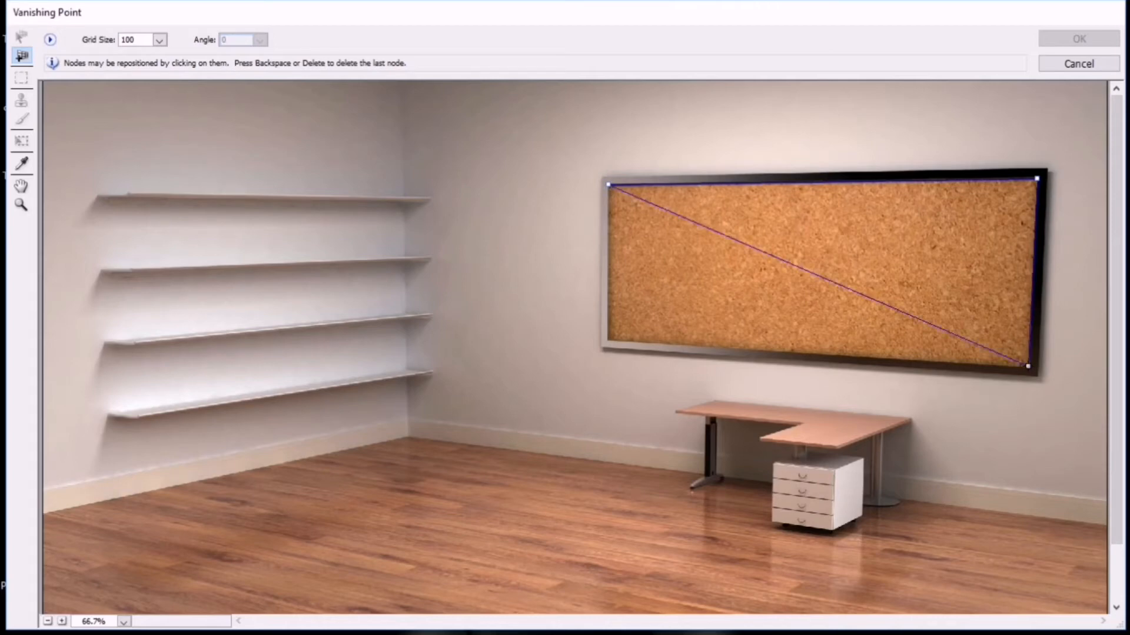
left_click(607, 340)
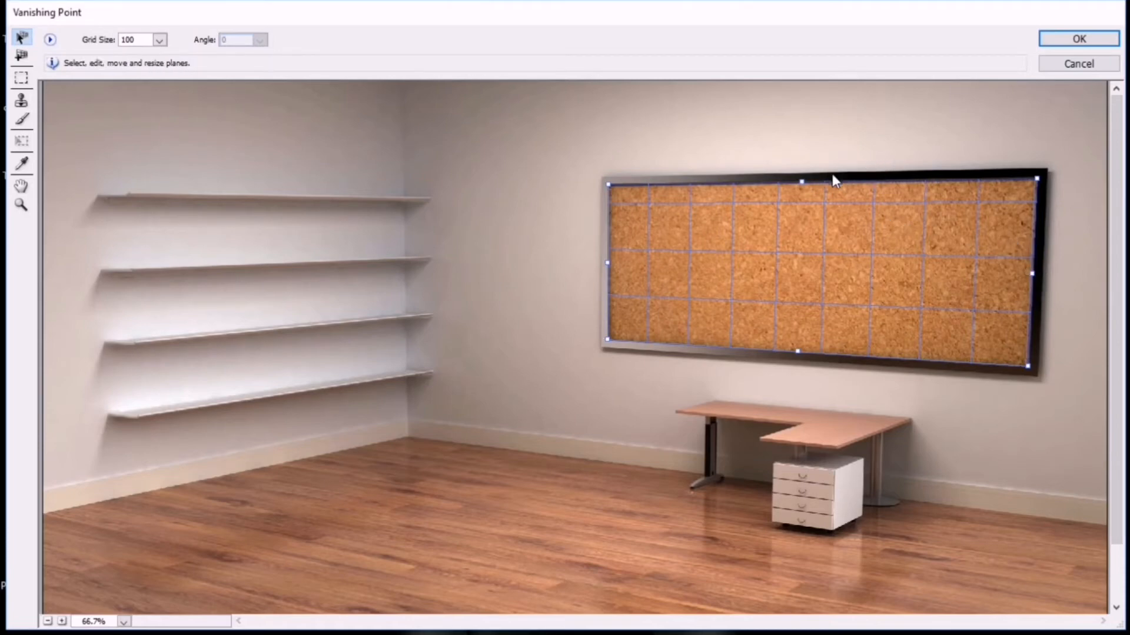
left_click_drag(801, 182, 800, 185)
Paste the copied 3D picture into Vanishing Point and move it onto the cork board plane
key("ctrl")
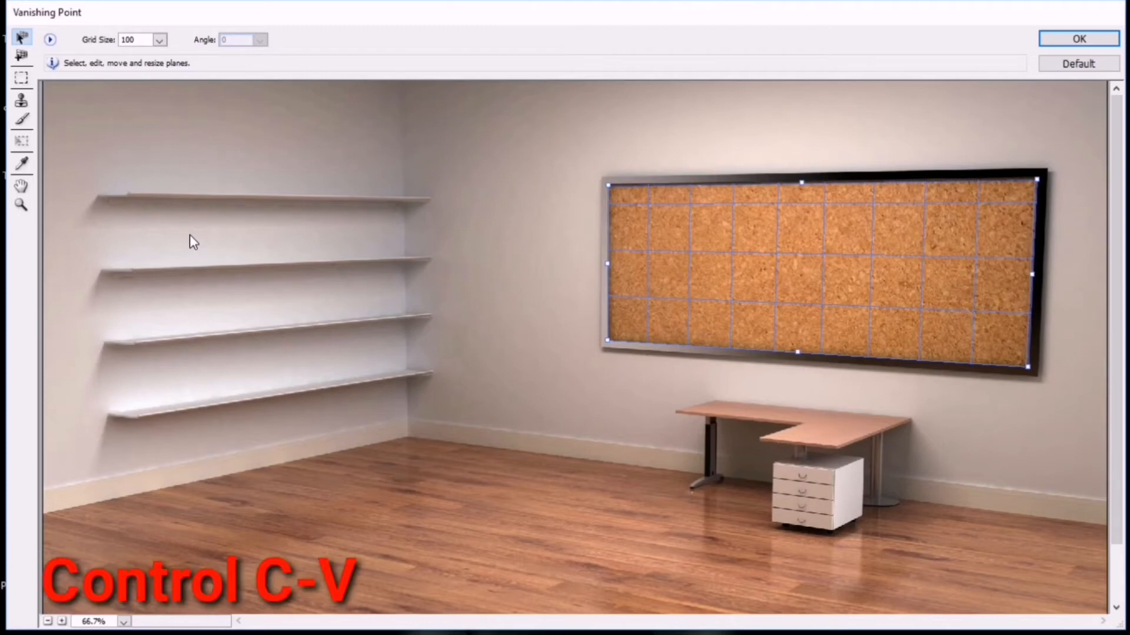
key("ctrl+v")
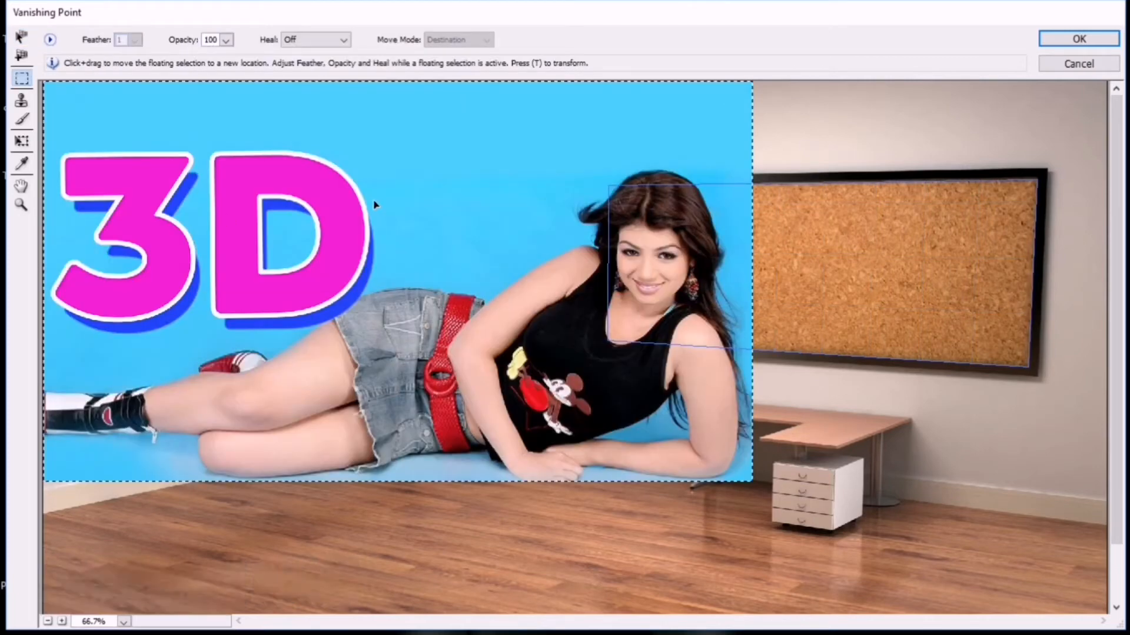
left_click_drag(231, 202, 626, 228)
left_click(108, 172)
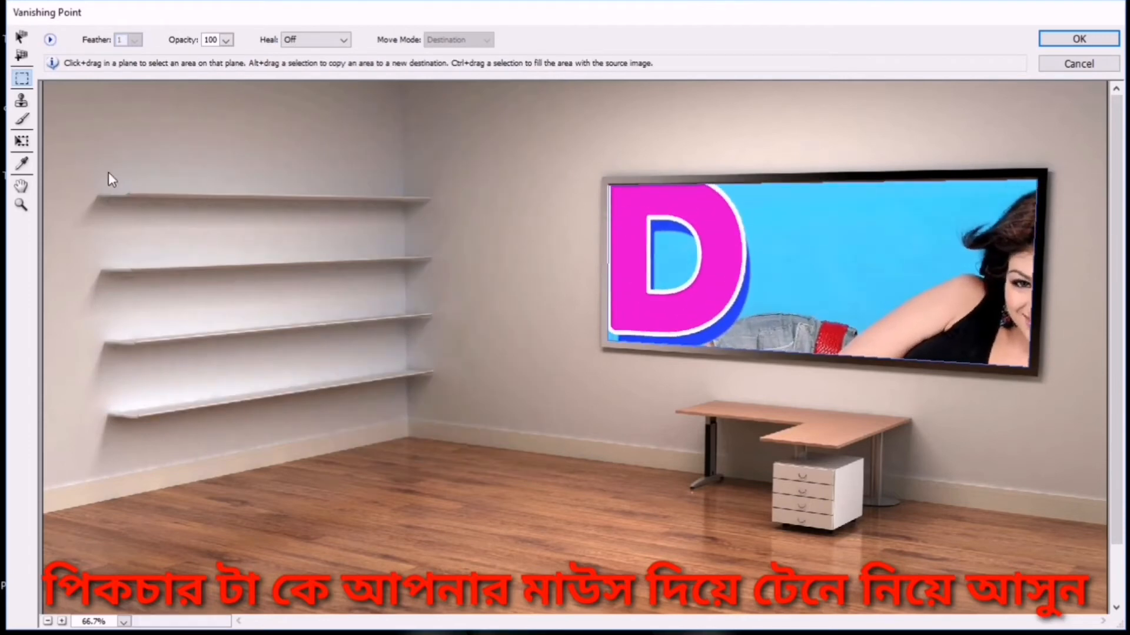
Shrink the pasted picture with the Transform tool until its full width fits inside the cork board frame
left_click(21, 144)
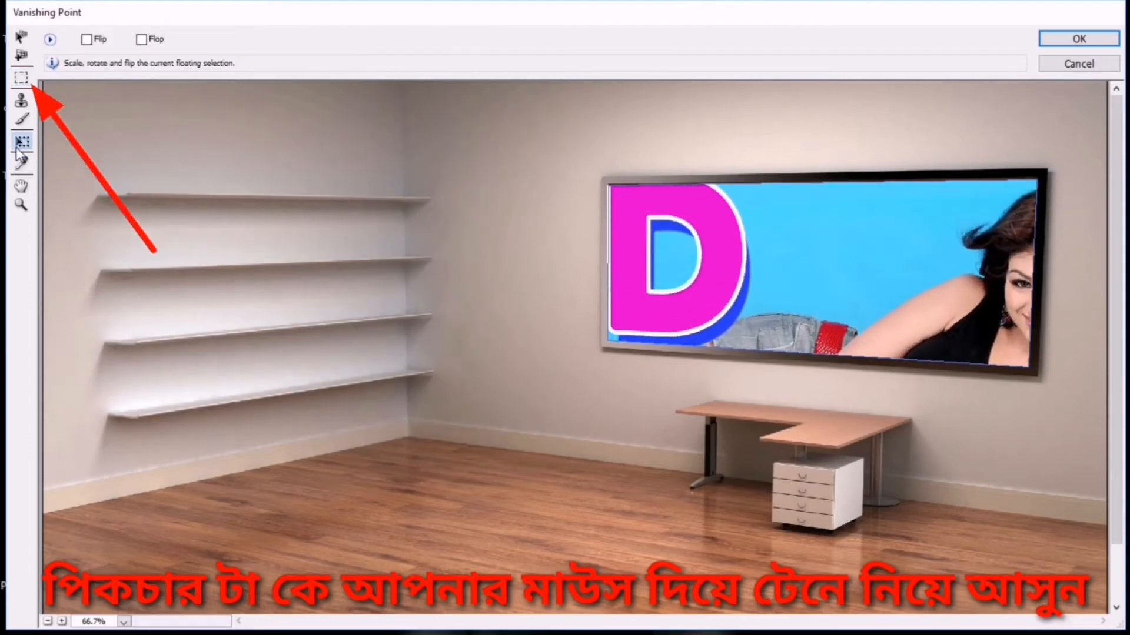
left_click_drag(860, 241, 732, 340)
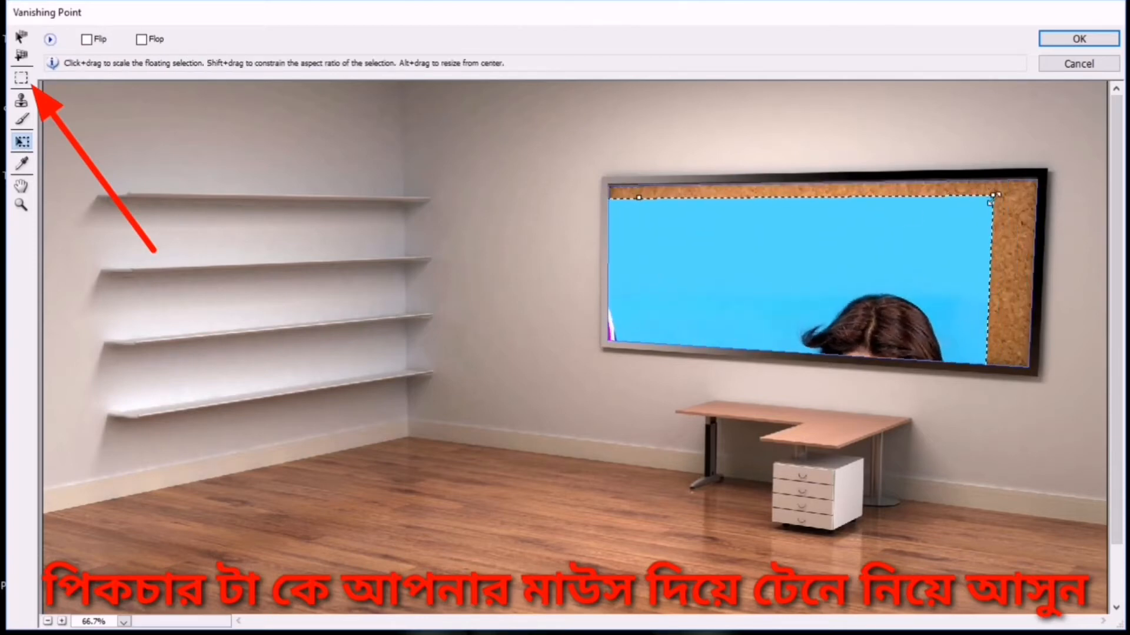
left_click_drag(993, 196, 757, 308)
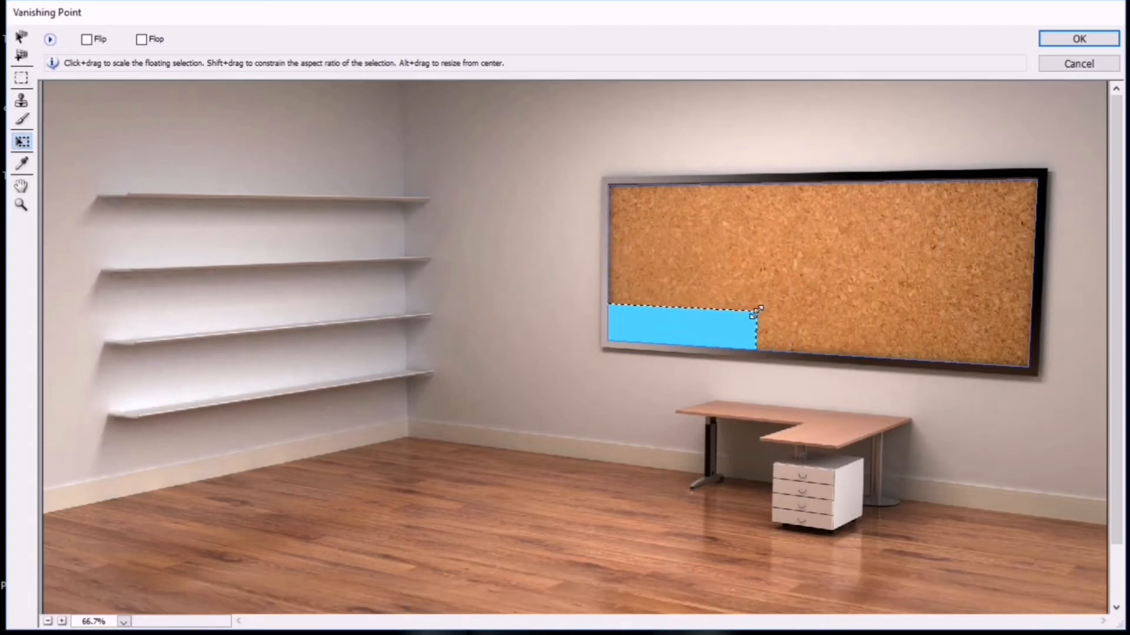
key("ctrl+z")
left_click_drag(953, 214, 886, 234)
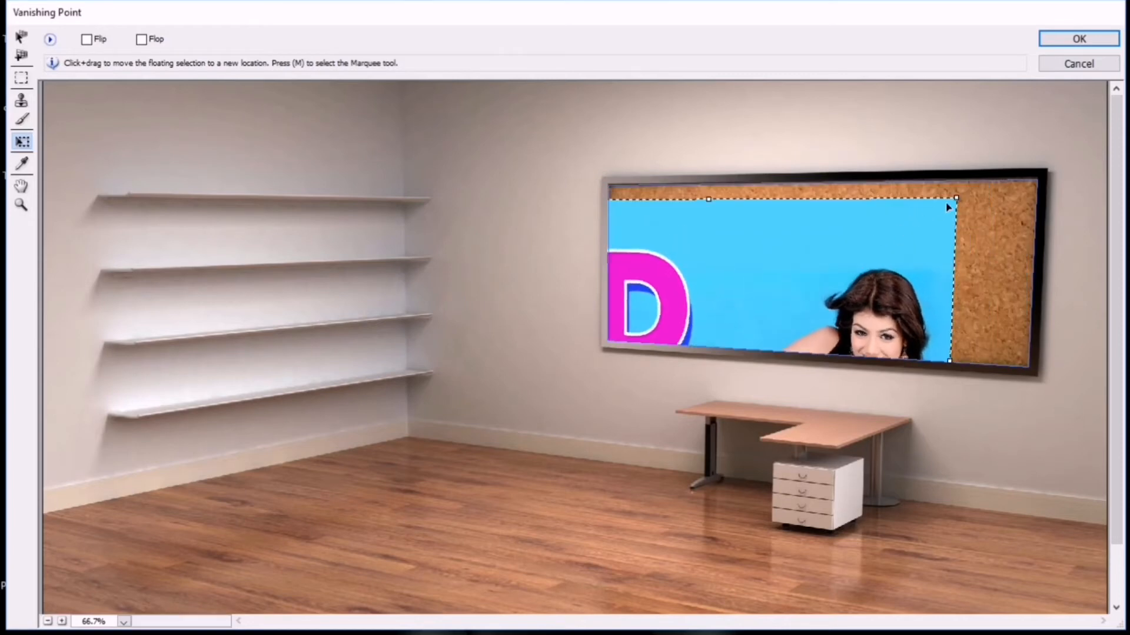
left_click_drag(956, 200, 717, 321)
key("ctrl+z")
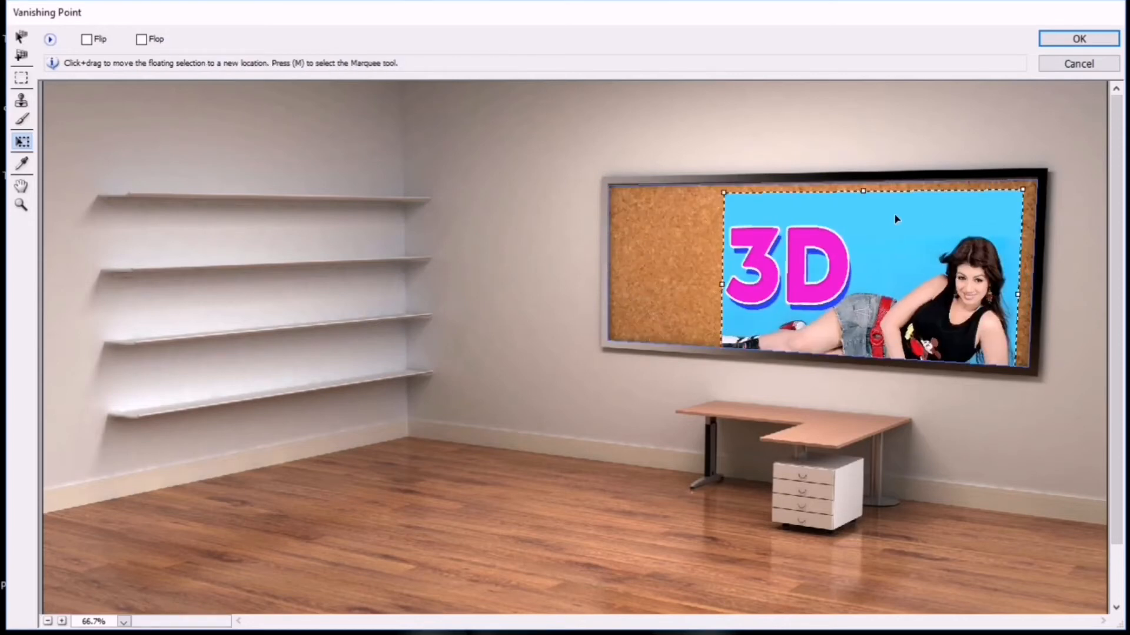
Reposition the picture on the board and stretch its side edges to fill the frame's full width
left_click_drag(896, 220, 791, 188)
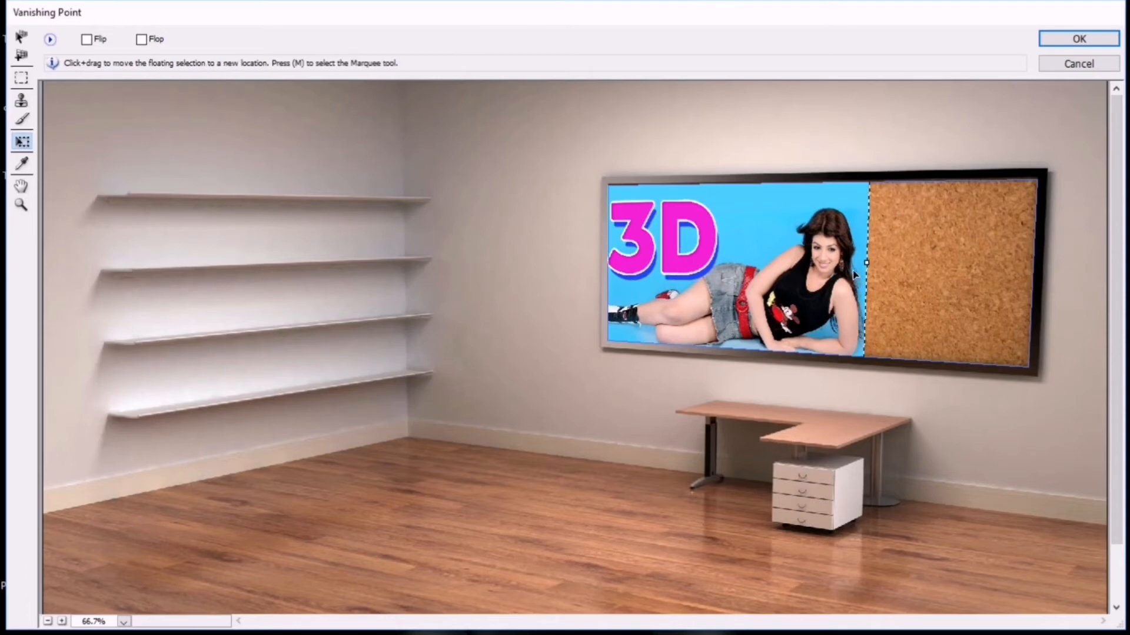
left_click_drag(830, 250, 1018, 266)
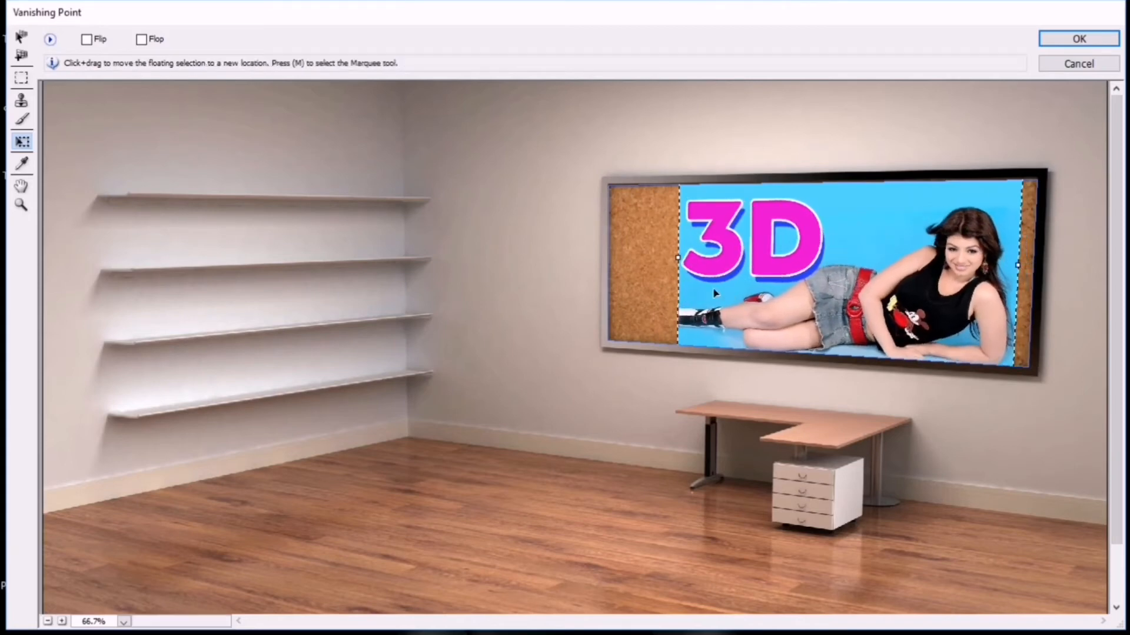
left_click_drag(678, 258, 600, 257)
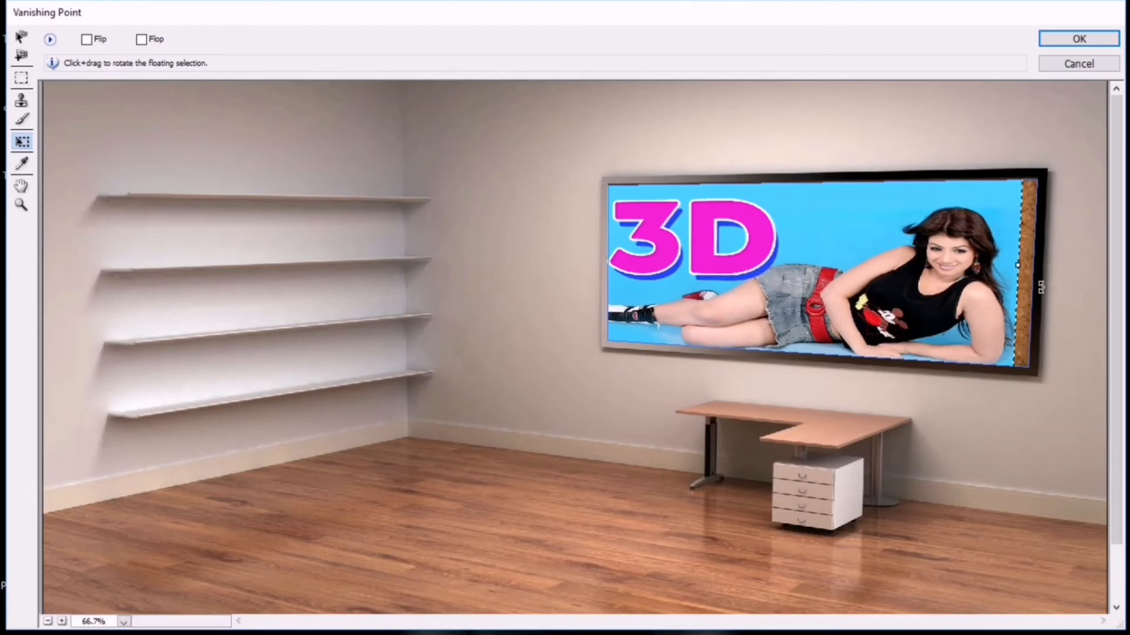
left_click_drag(1016, 266, 977, 261)
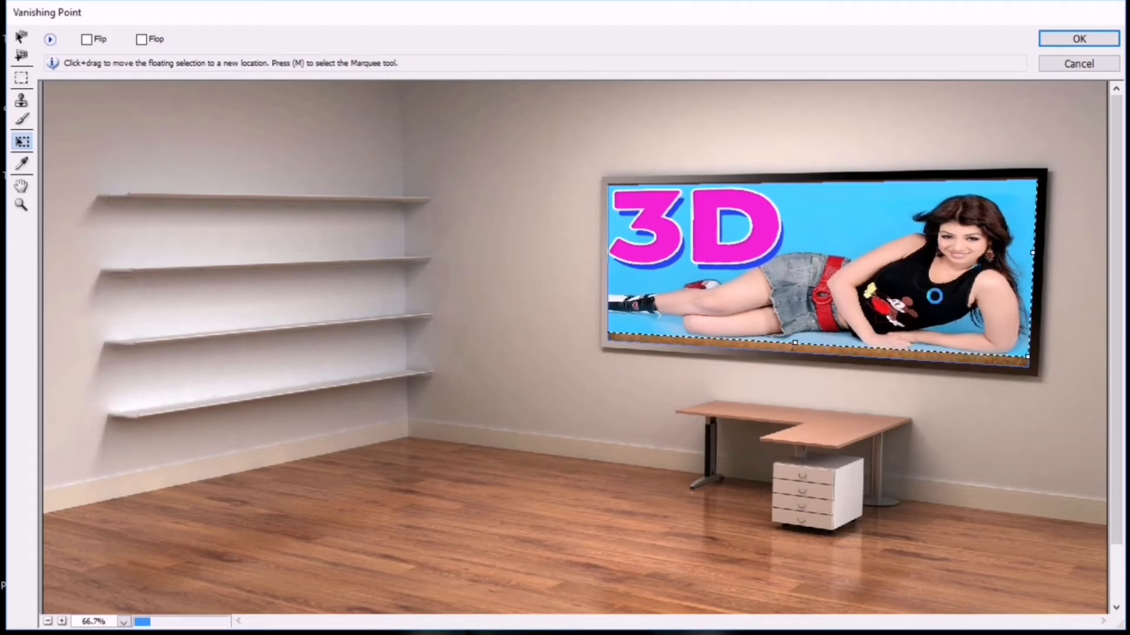
Extend the picture's lower edge to the bottom of the frame and apply the Vanishing Point filter
left_click_drag(794, 345, 794, 354)
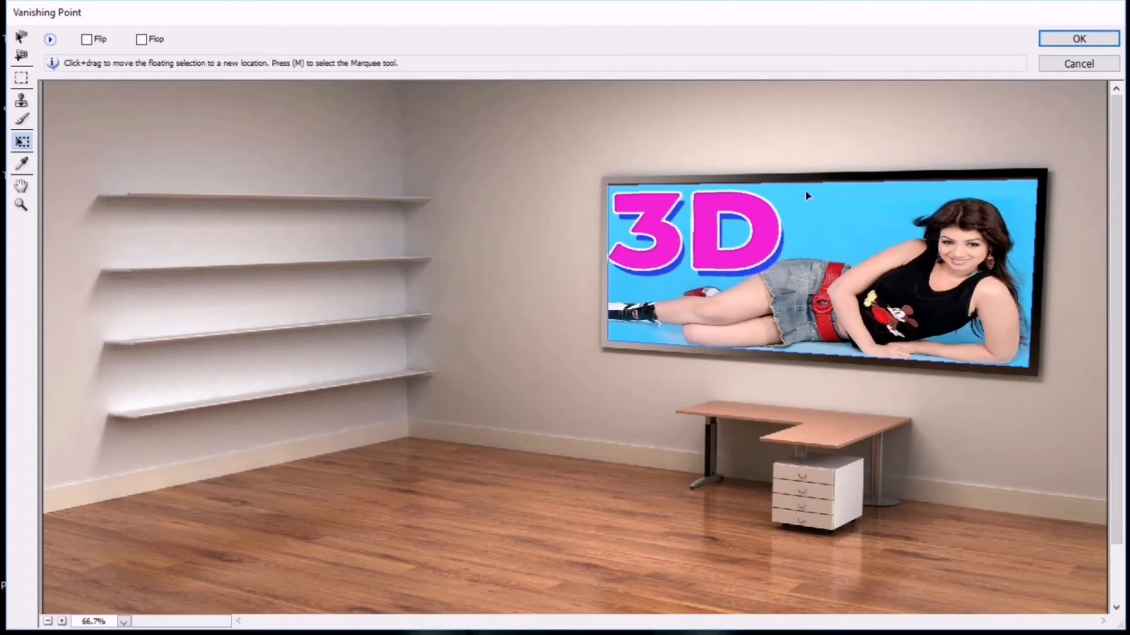
left_click_drag(806, 189, 811, 233)
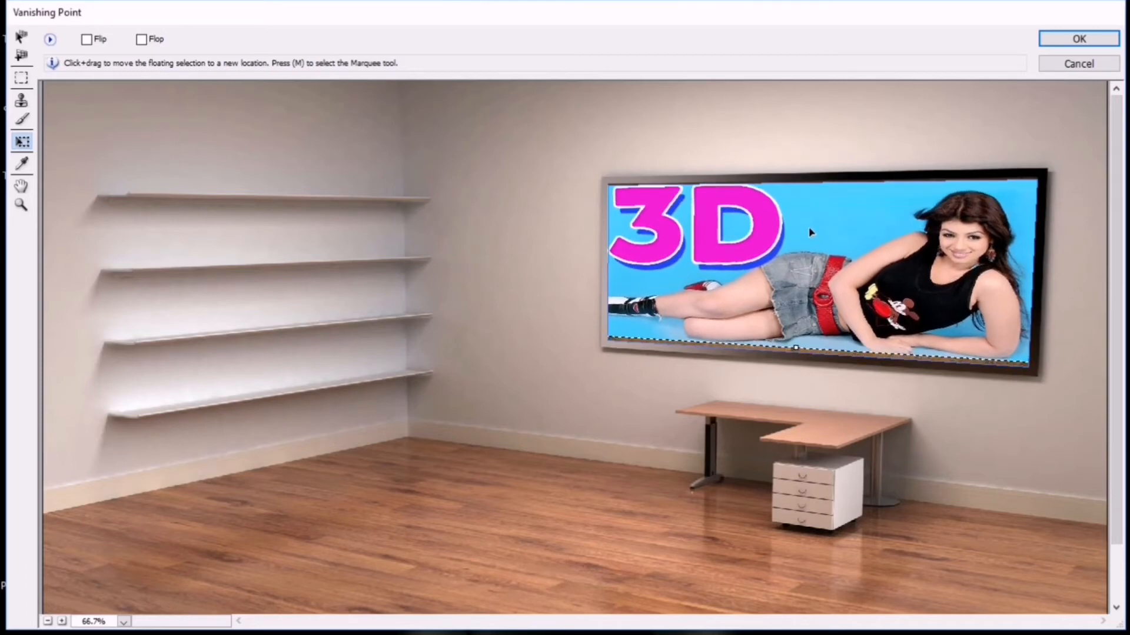
left_click_drag(796, 345, 795, 354)
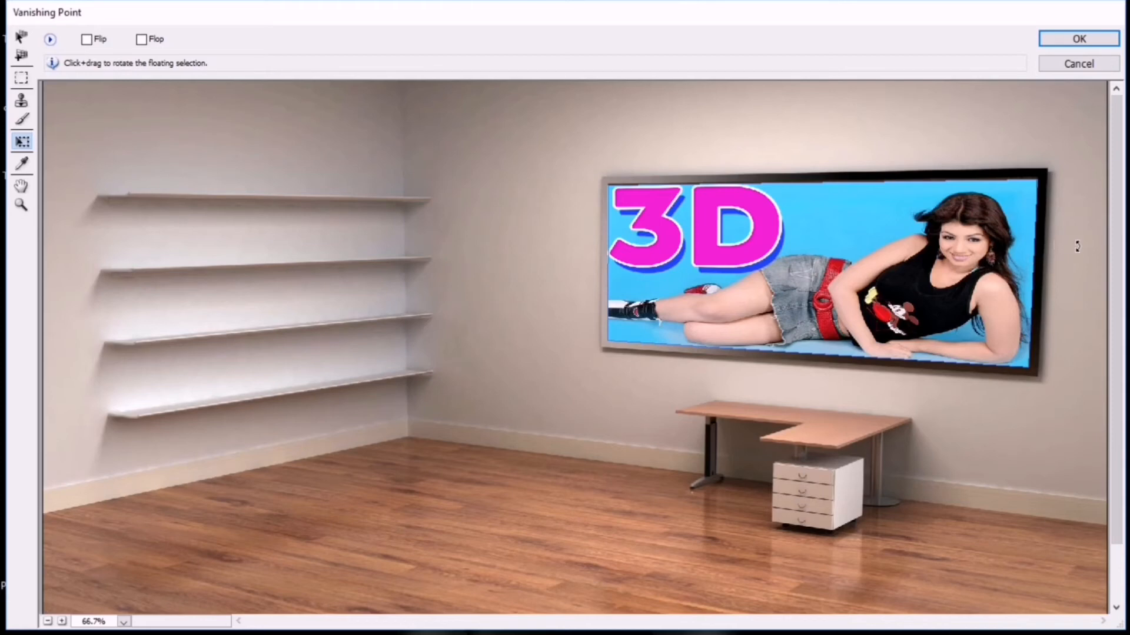
left_click_drag(1077, 246, 1076, 241)
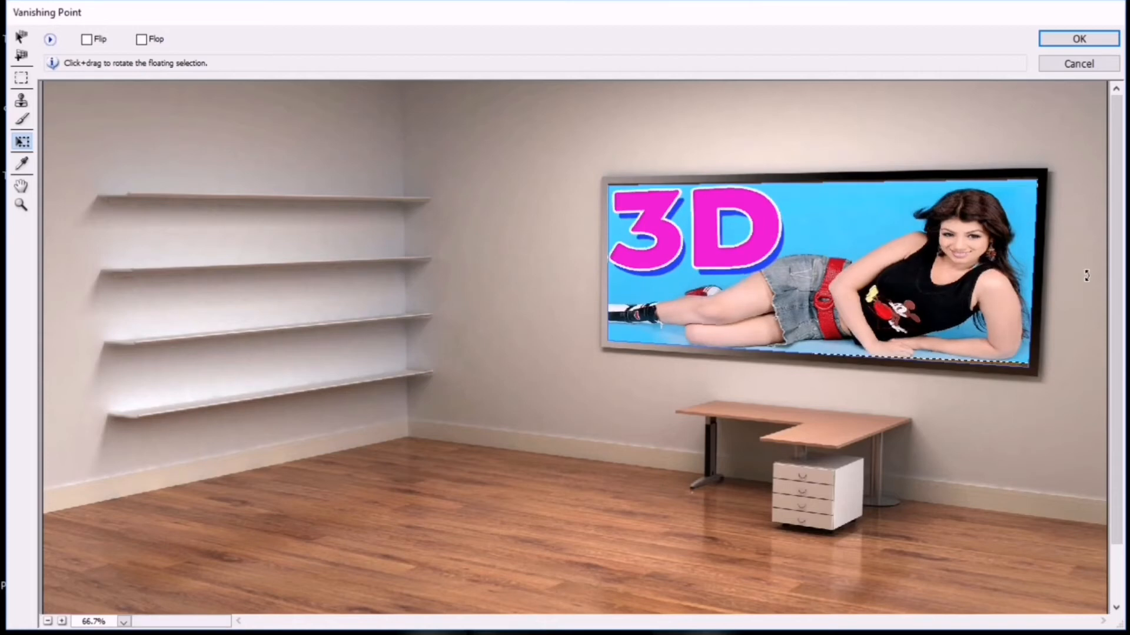
key("ctrl+d")
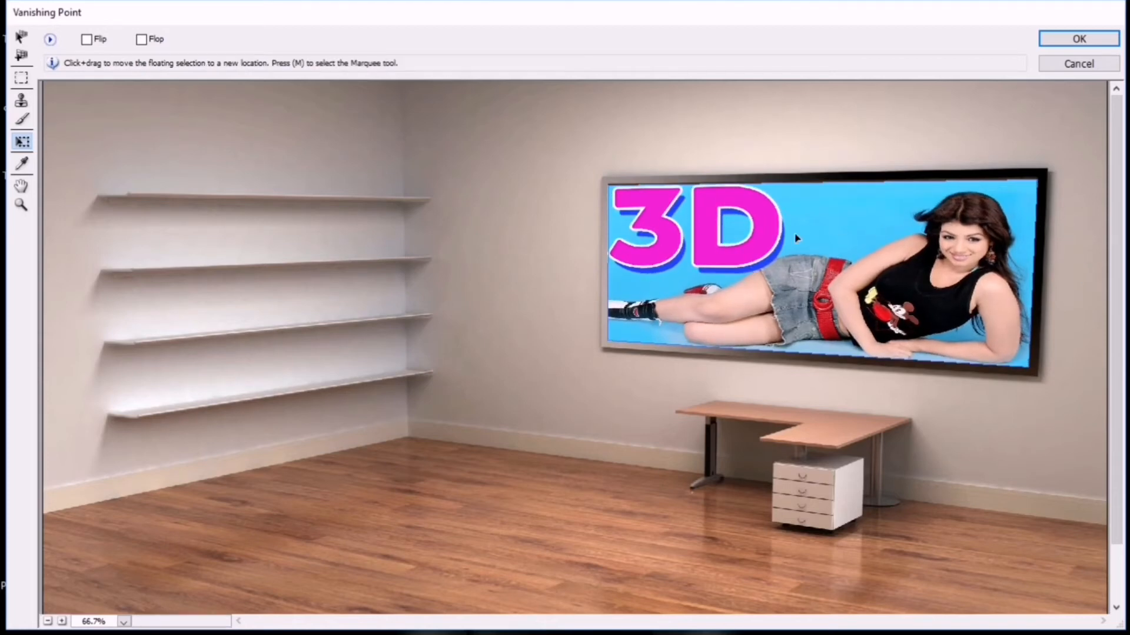
left_click(1089, 43)
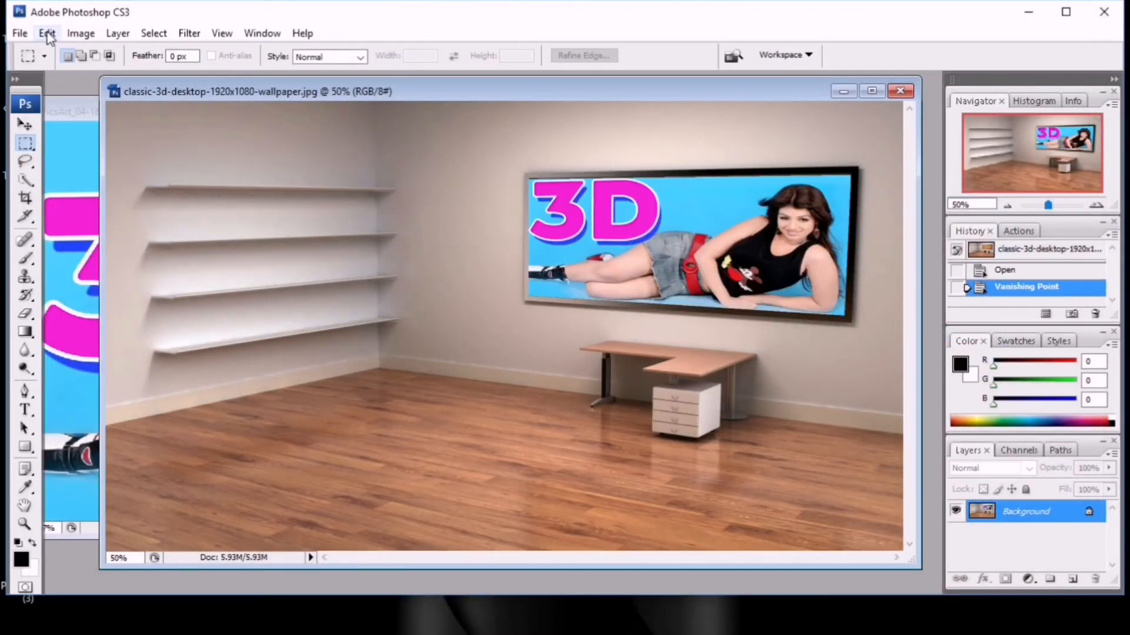
Save the edited wallpaper as the JPEG copy classic-3d-desktop-1920x1080-wallpaper12.jpg on New Volume (D:) with quality 8, High
left_click(21, 33)
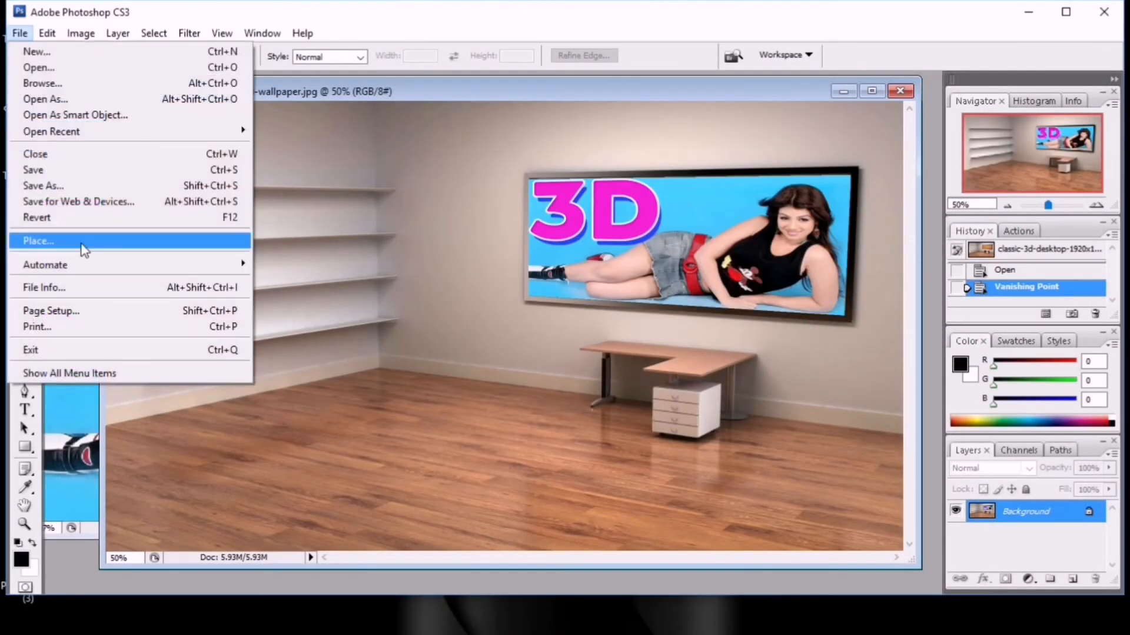
left_click(45, 186)
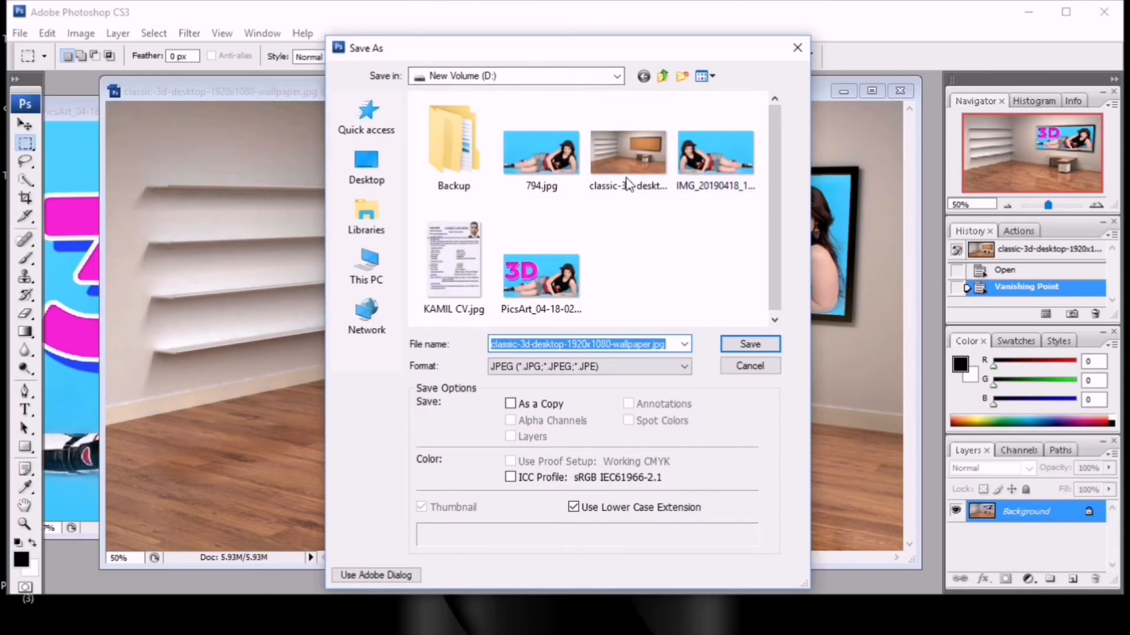
left_click(762, 351)
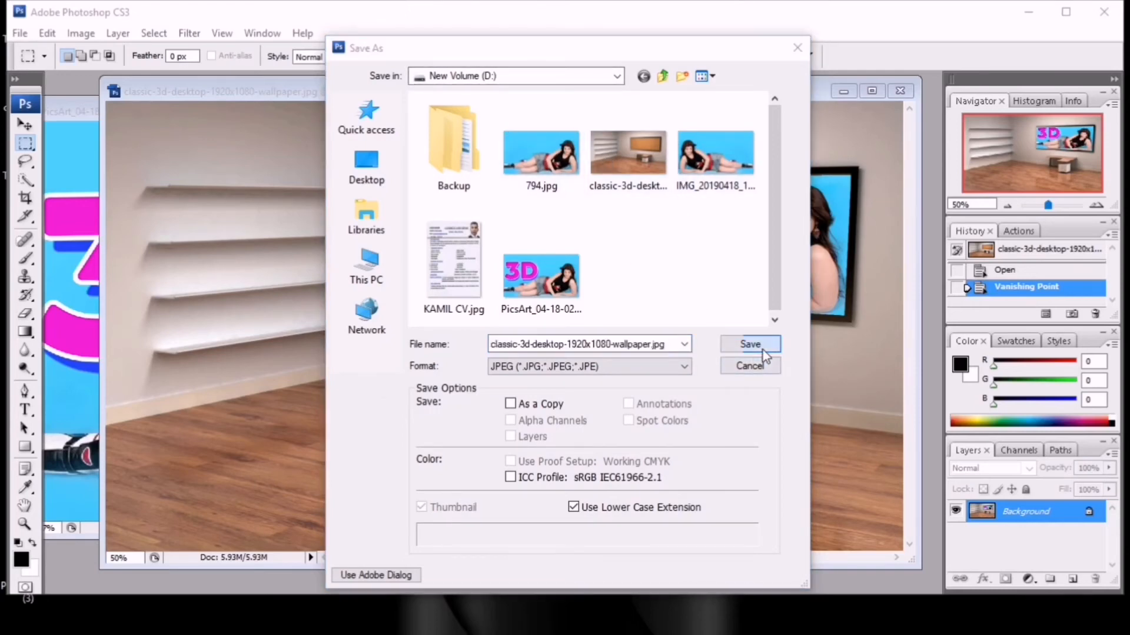
left_click(681, 331)
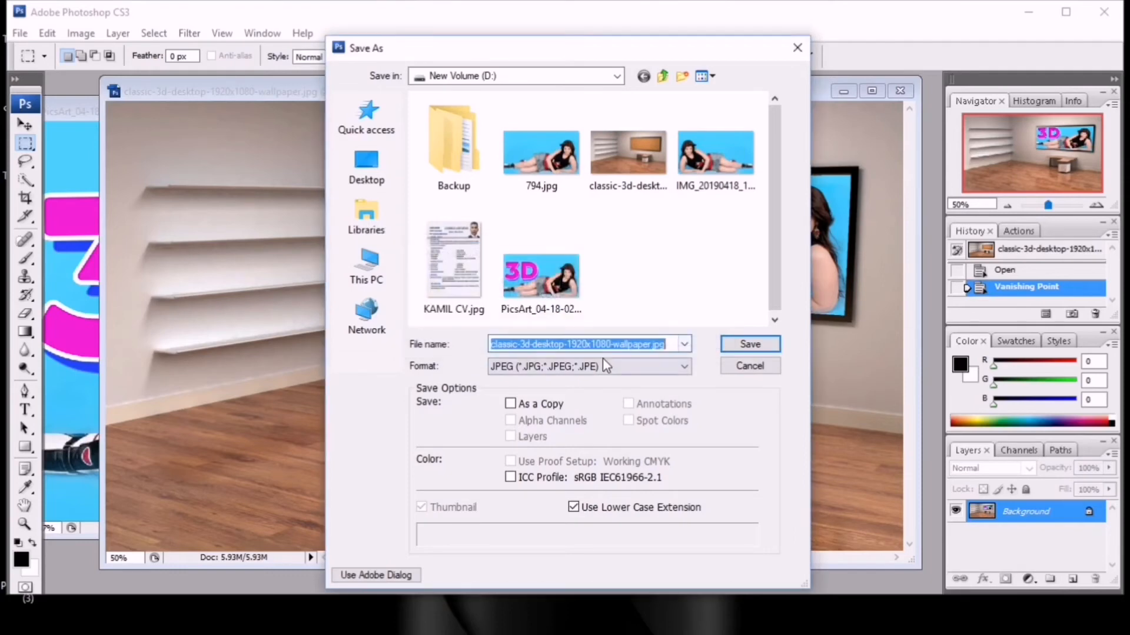
left_click(671, 343)
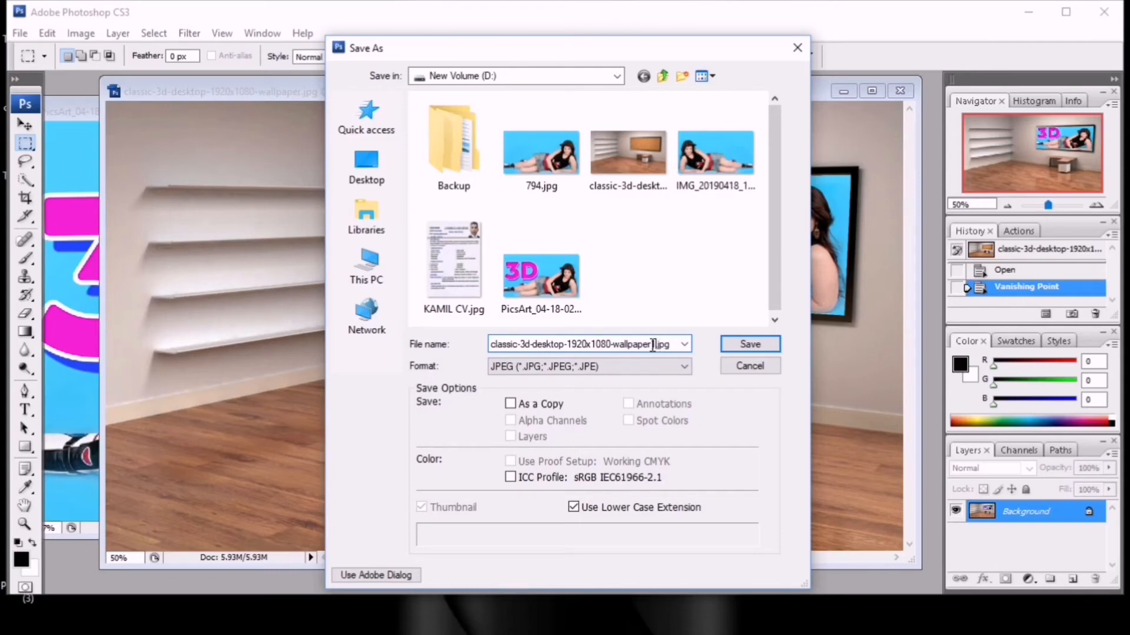
left_click(748, 345)
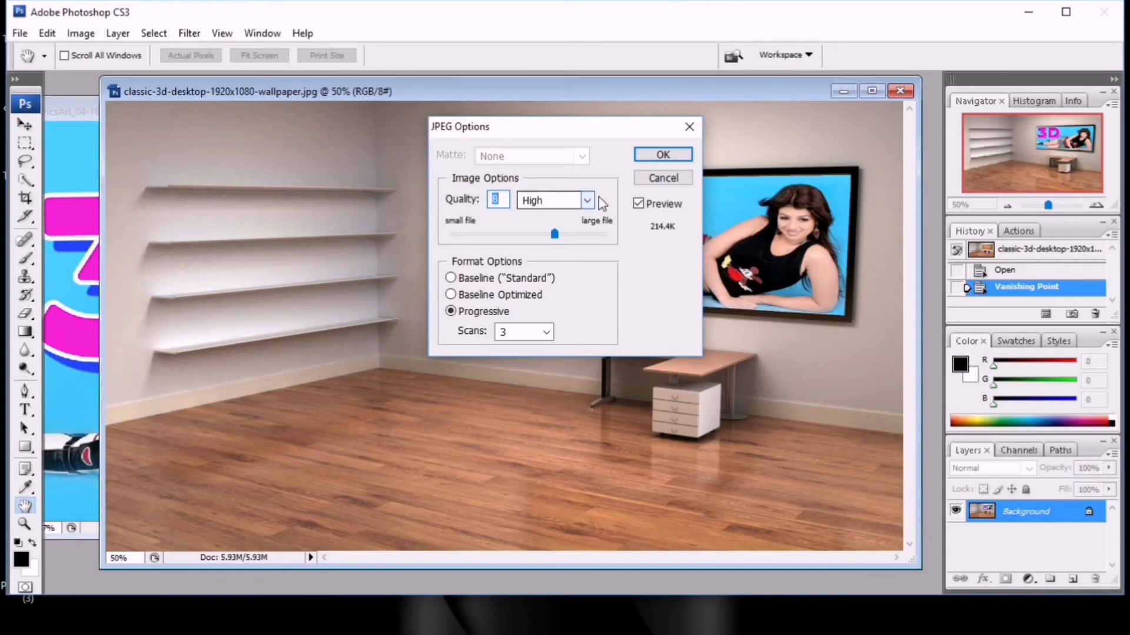
left_click(661, 156)
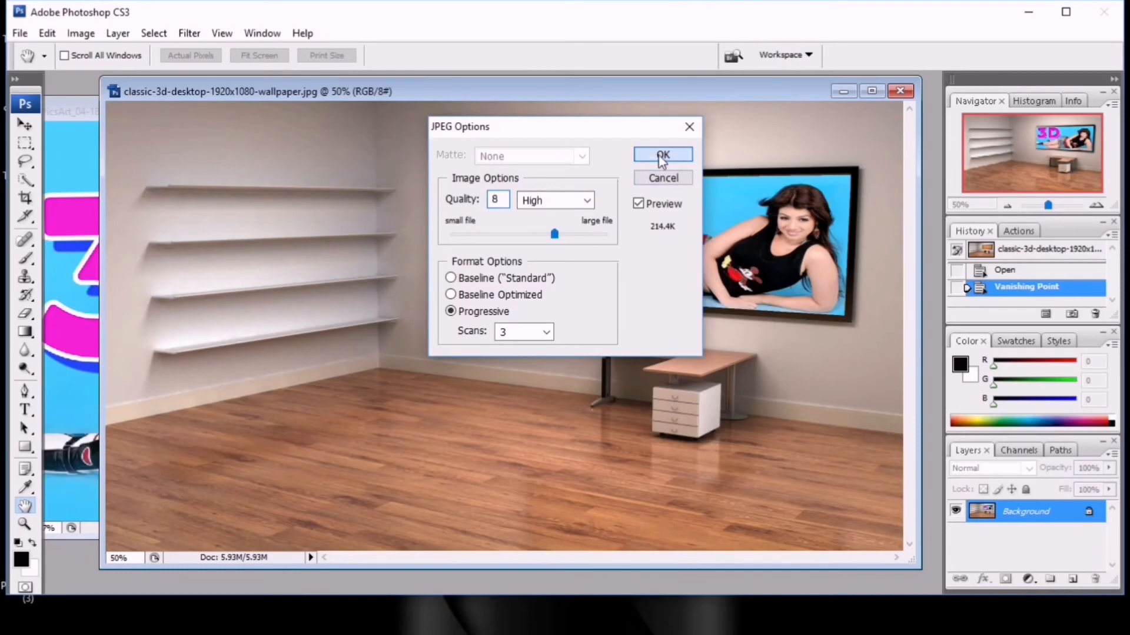
Minimize Photoshop, find classic-3d-desktop-1920x1080-wallpaper12.jpg on New Volume (D:), set it as the desktop background and close the folder window
left_click(1027, 11)
double_click(209, 415)
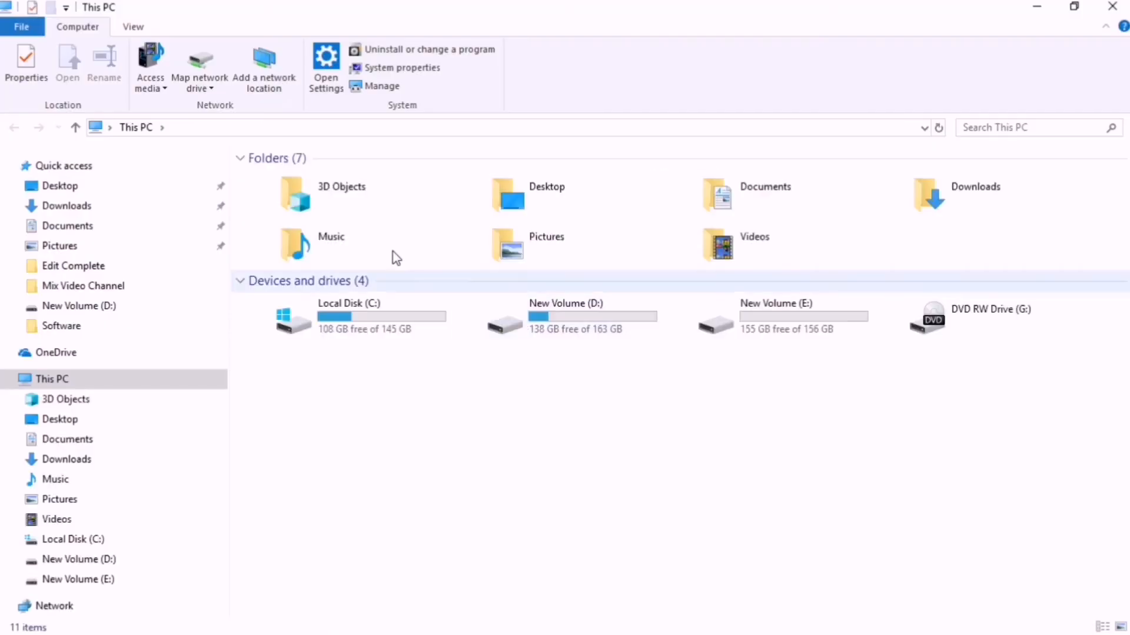
double_click(628, 343)
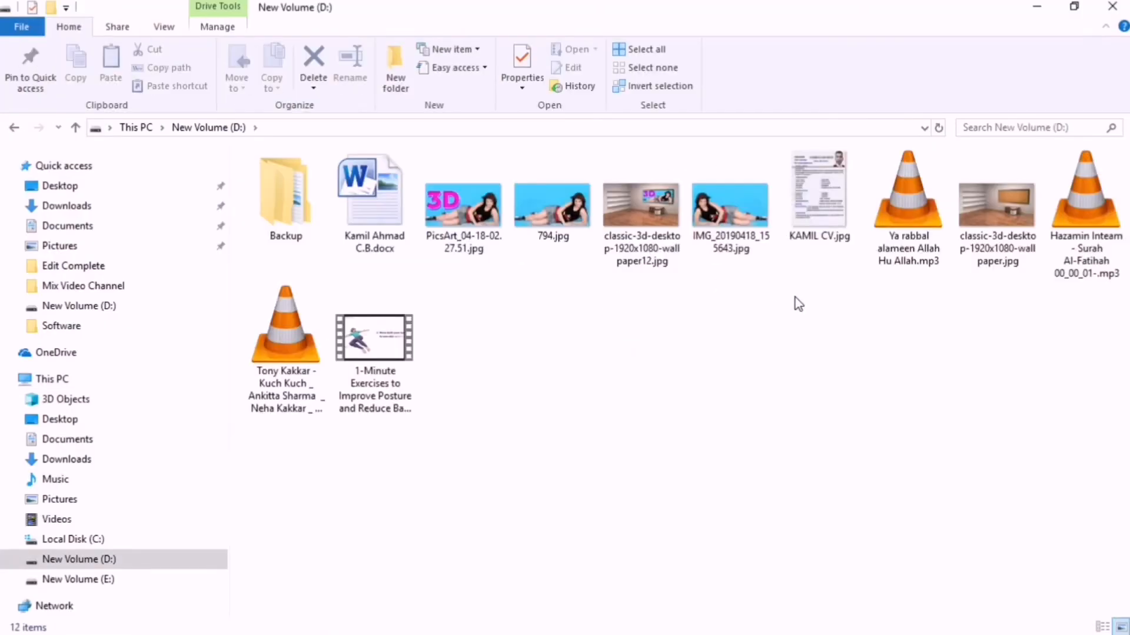
right_click(655, 200)
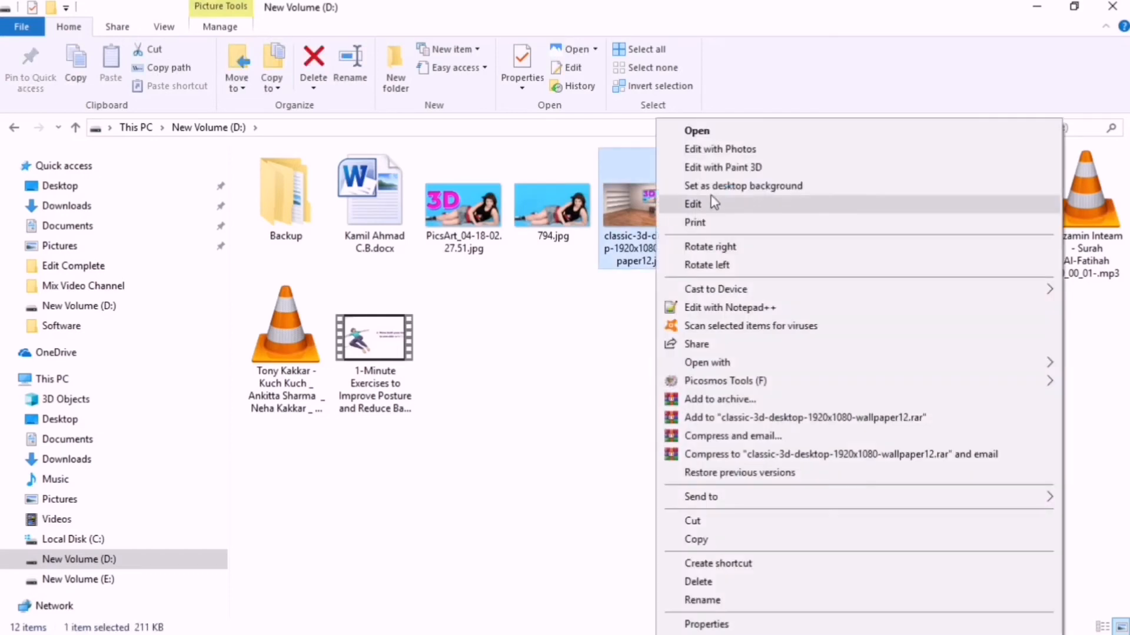
left_click(733, 185)
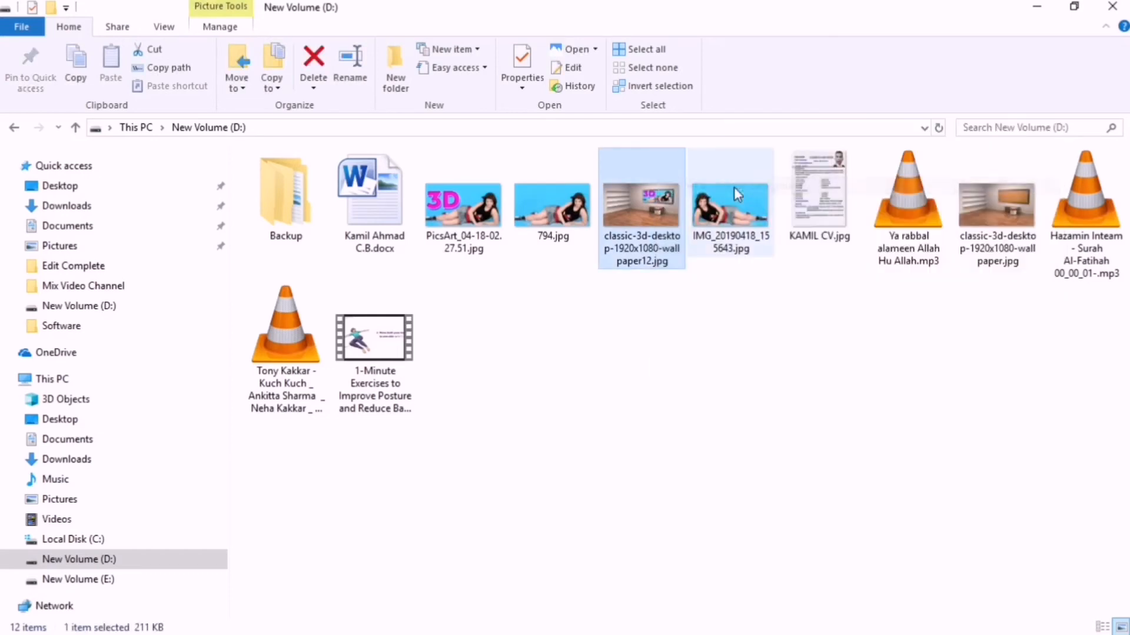
left_click(1106, 9)
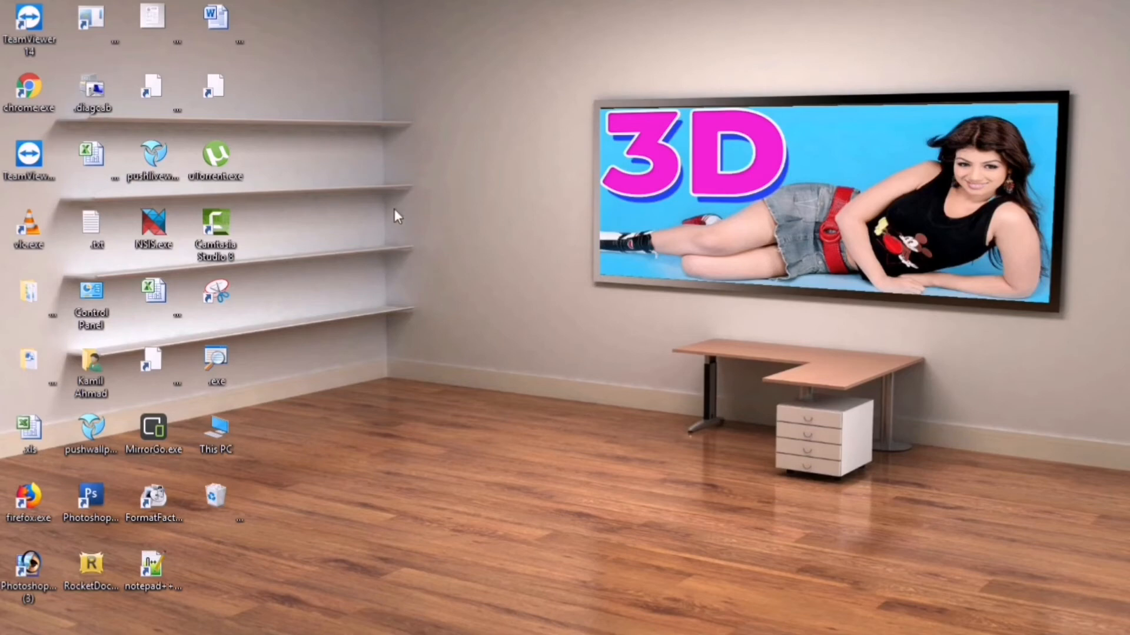
Turn off Auto arrange icons and Align icons to grid for the desktop
right_click(483, 23)
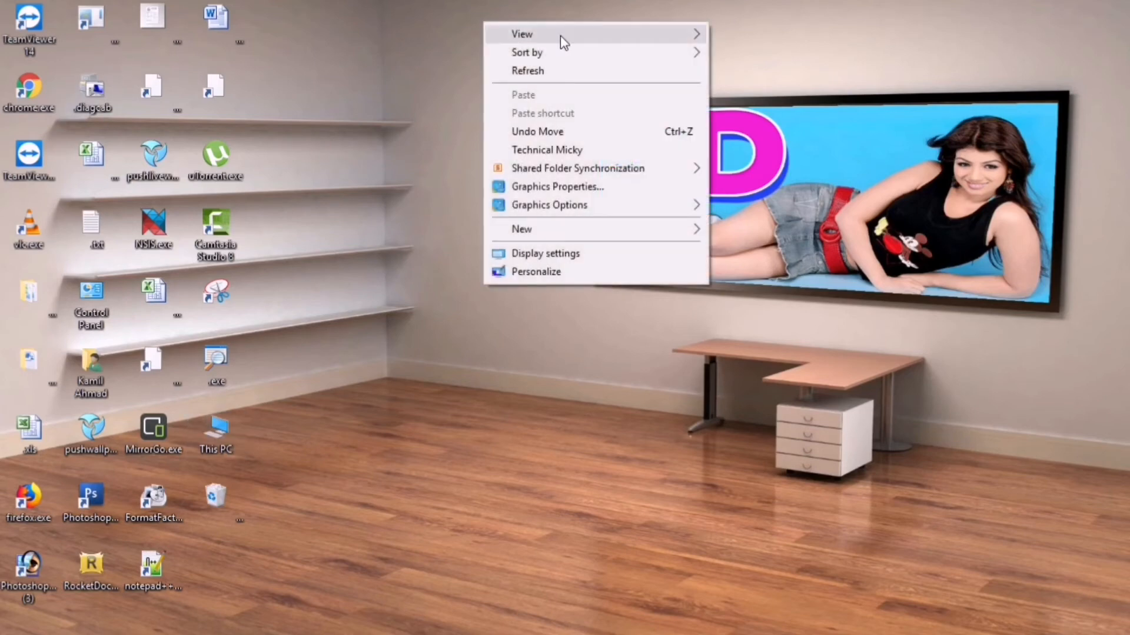
mouse_move(657, 43)
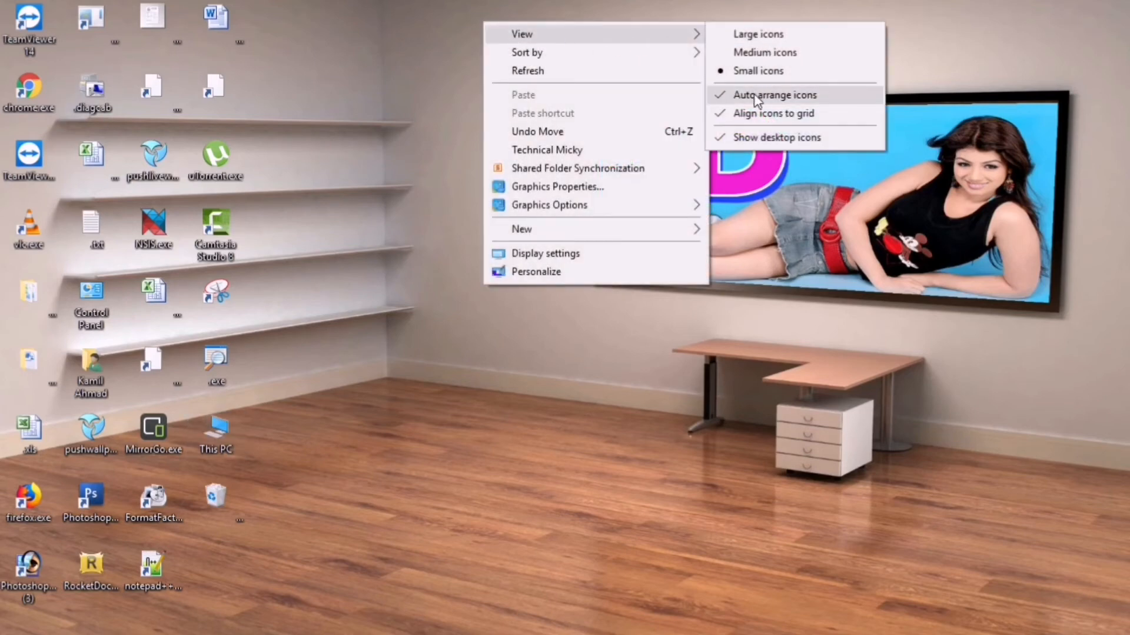
left_click(755, 96)
right_click(419, 14)
mouse_move(531, 28)
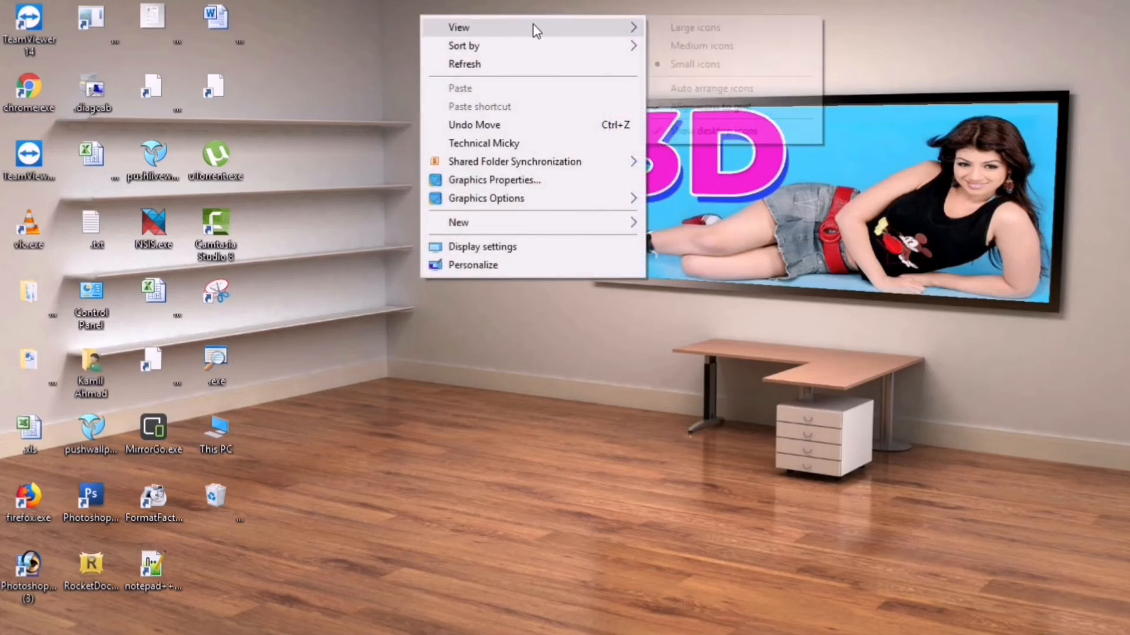
left_click(687, 109)
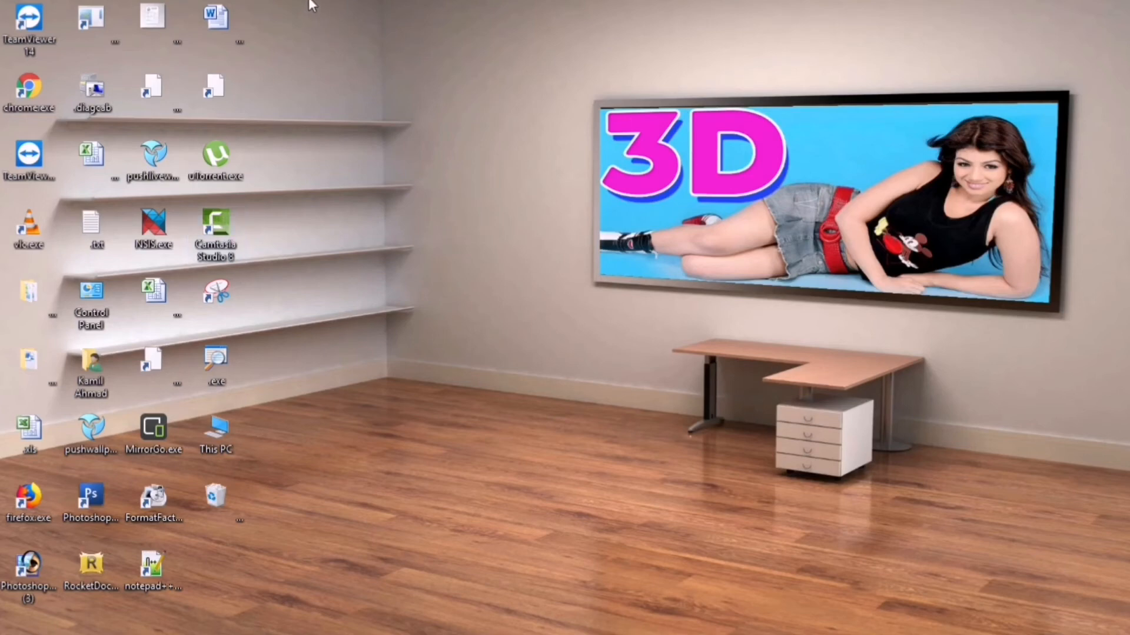
Clear all desktop icons off the wallpaper's shelves, and place chrome.exe, .diagcab and a document shortcut in a row on the uppermost shelf
left_click_drag(307, 1, 2, 624)
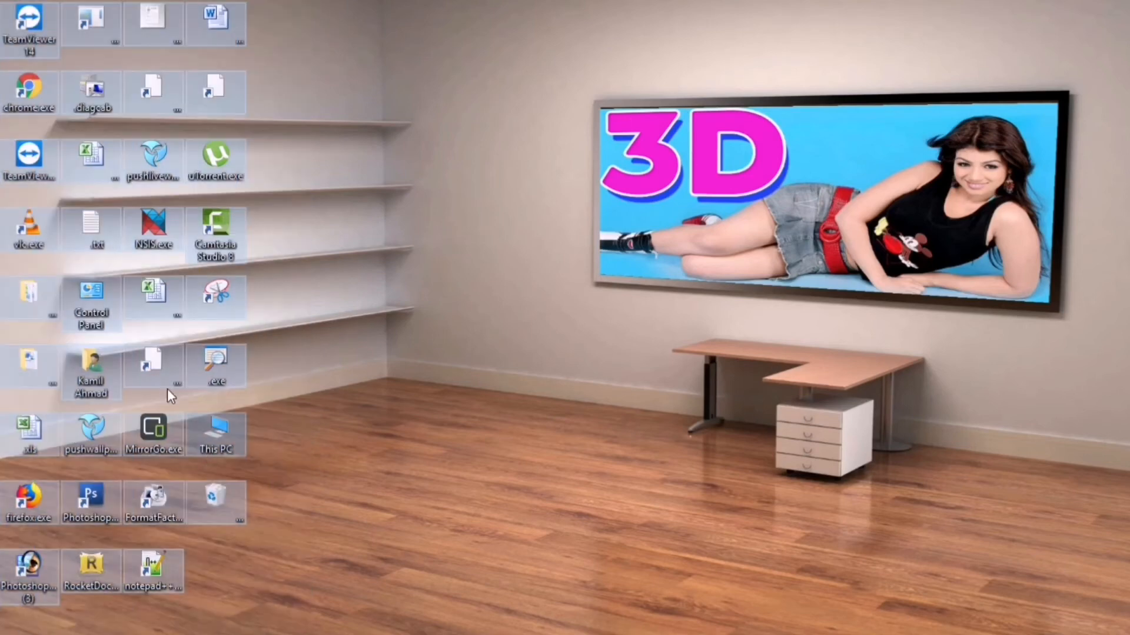
left_click_drag(154, 378, 930, 330)
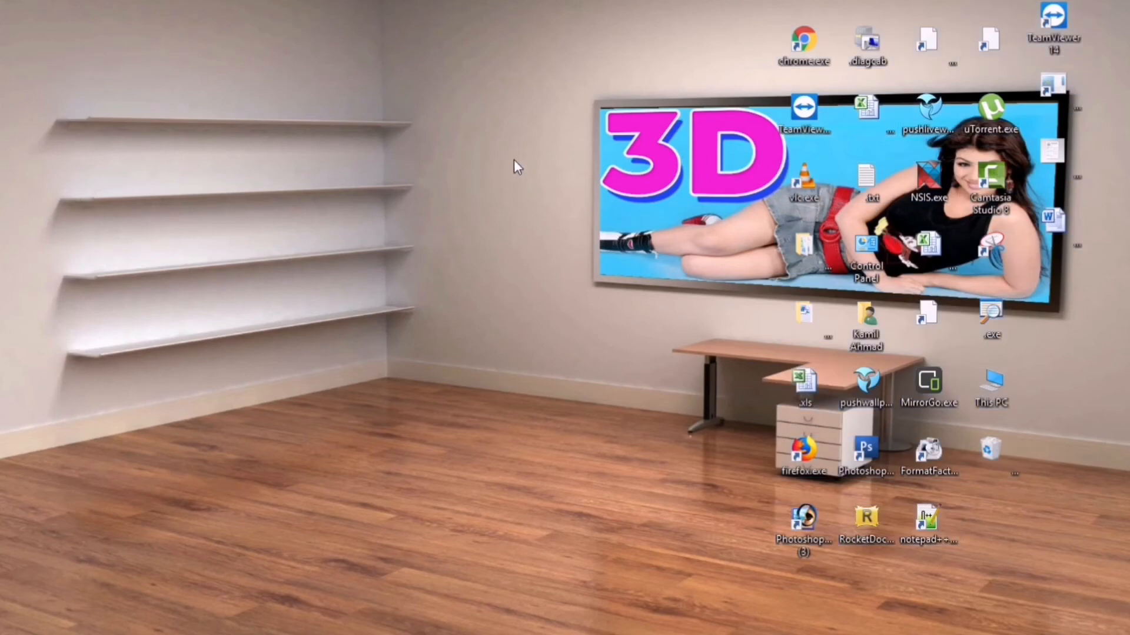
left_click_drag(803, 41, 94, 100)
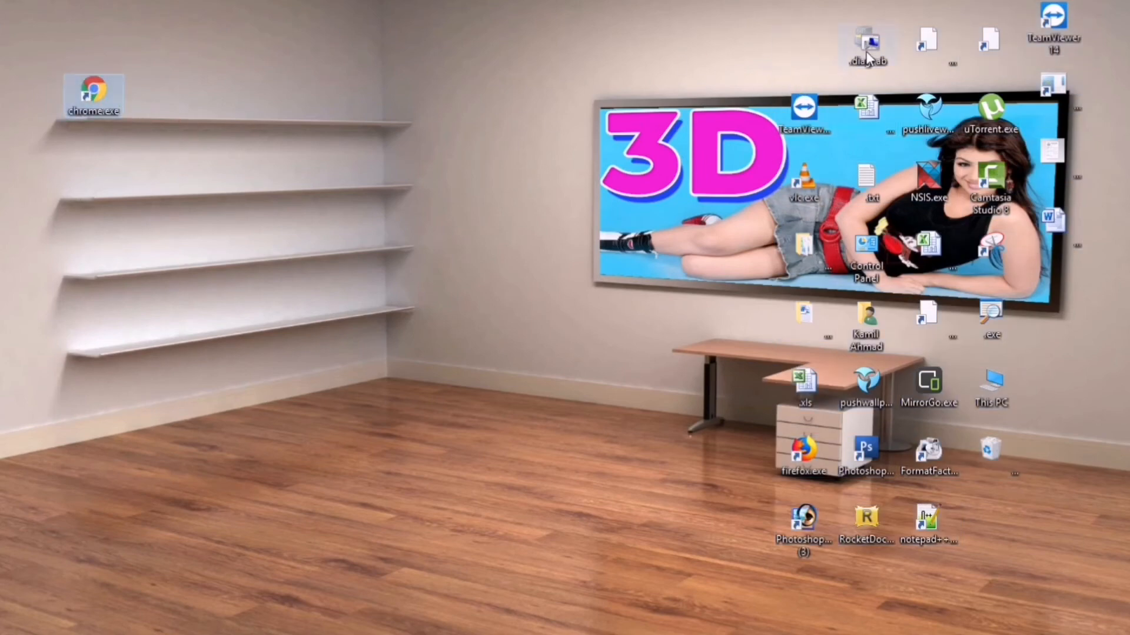
left_click_drag(868, 42, 228, 114)
left_click_drag(150, 94, 153, 94)
left_click_drag(935, 45, 202, 105)
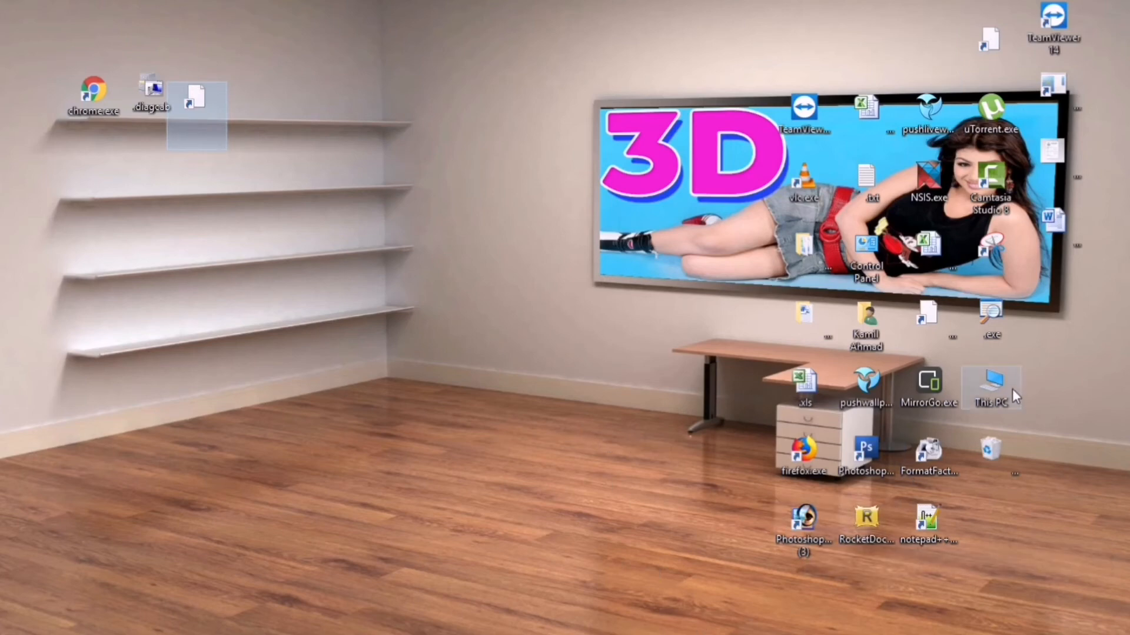
Place the This PC icon on the desk in the wallpaper
left_click_drag(1012, 389, 734, 336)
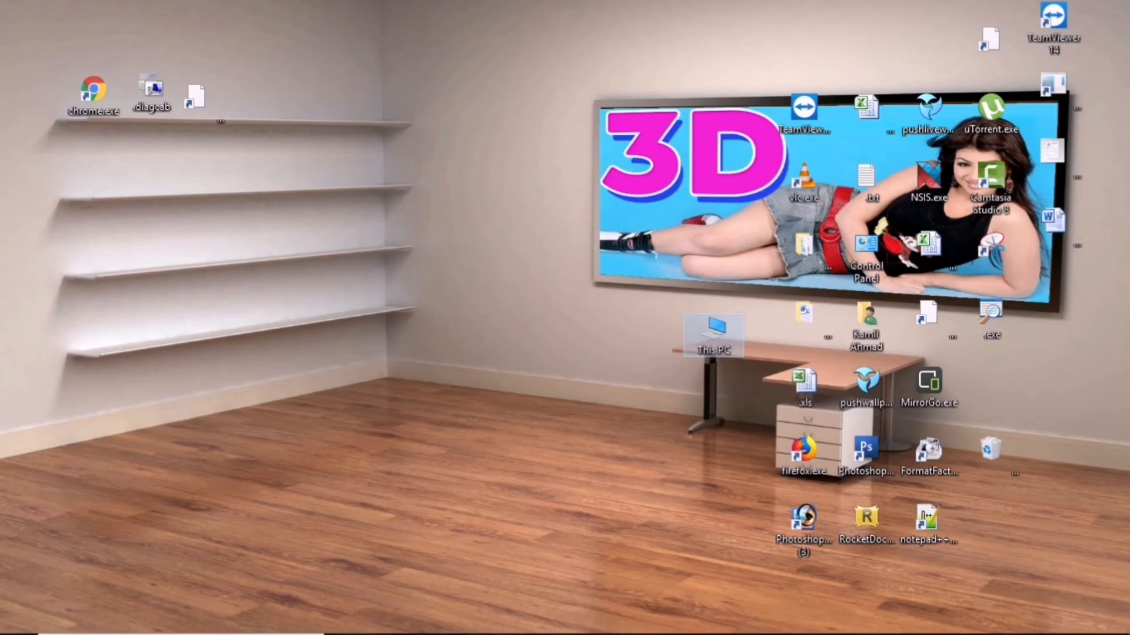
mouse_move(587, 630)
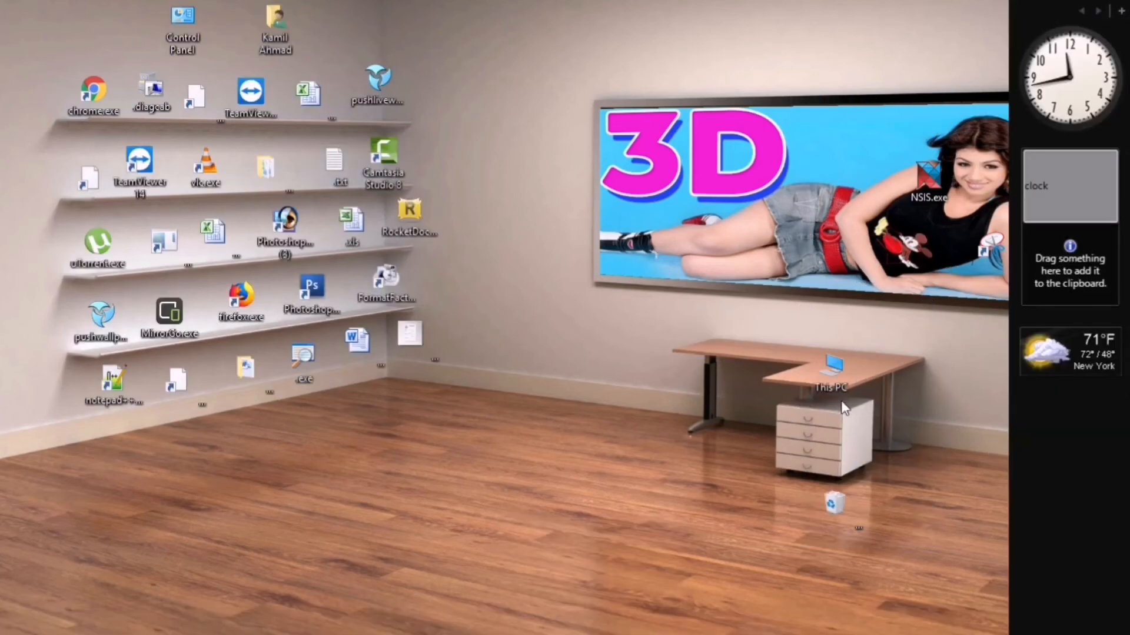
left_click_drag(840, 375, 825, 361)
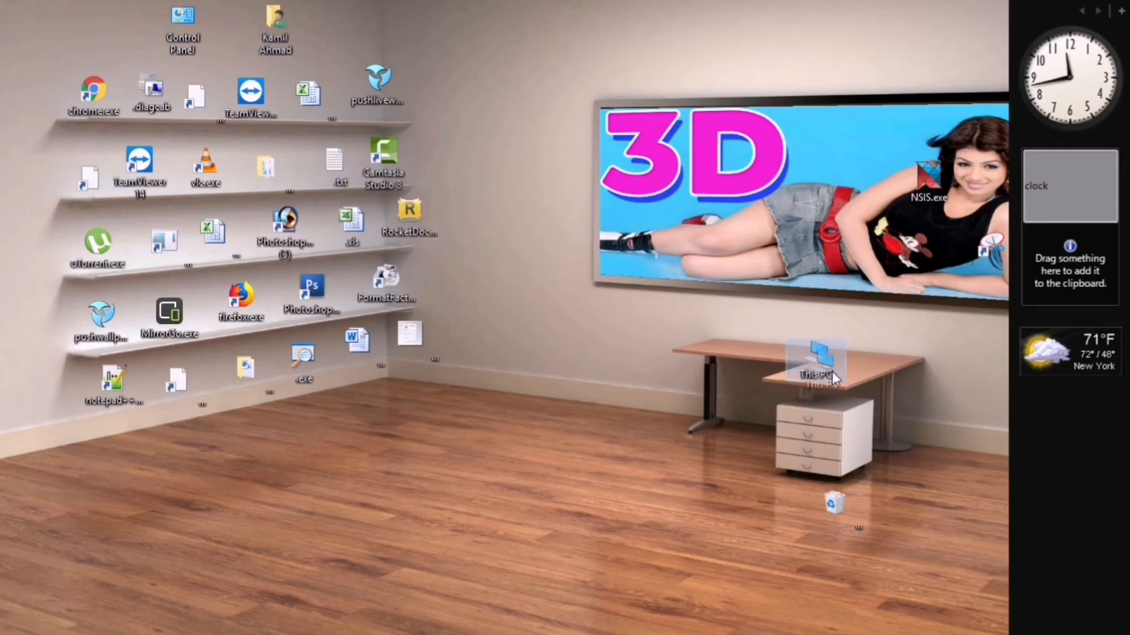
left_click(838, 503)
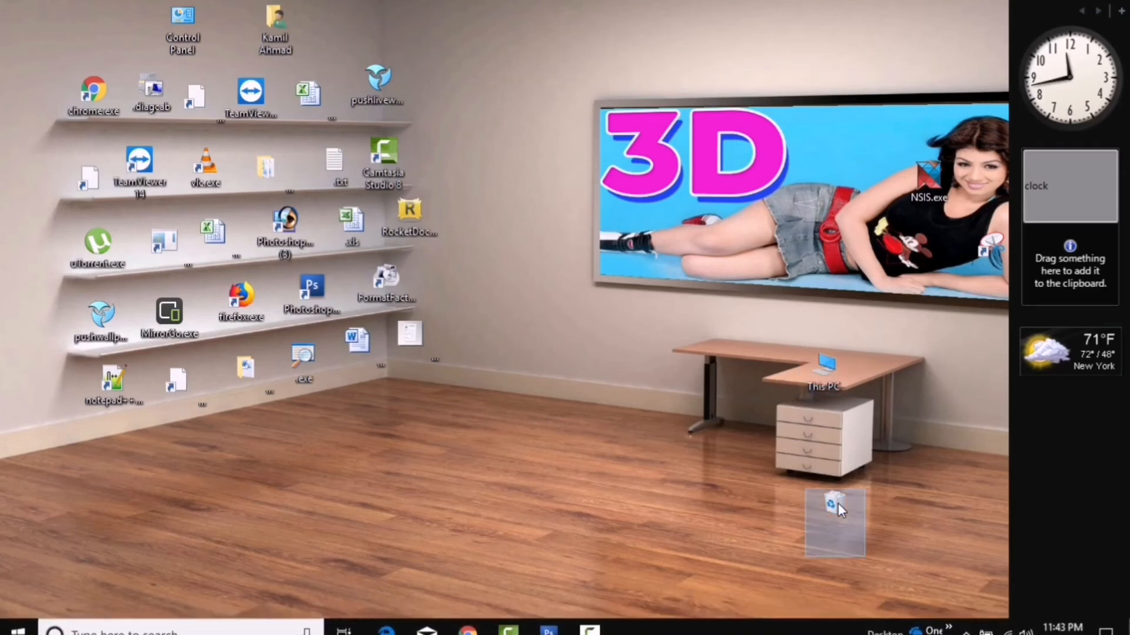
left_click(679, 460)
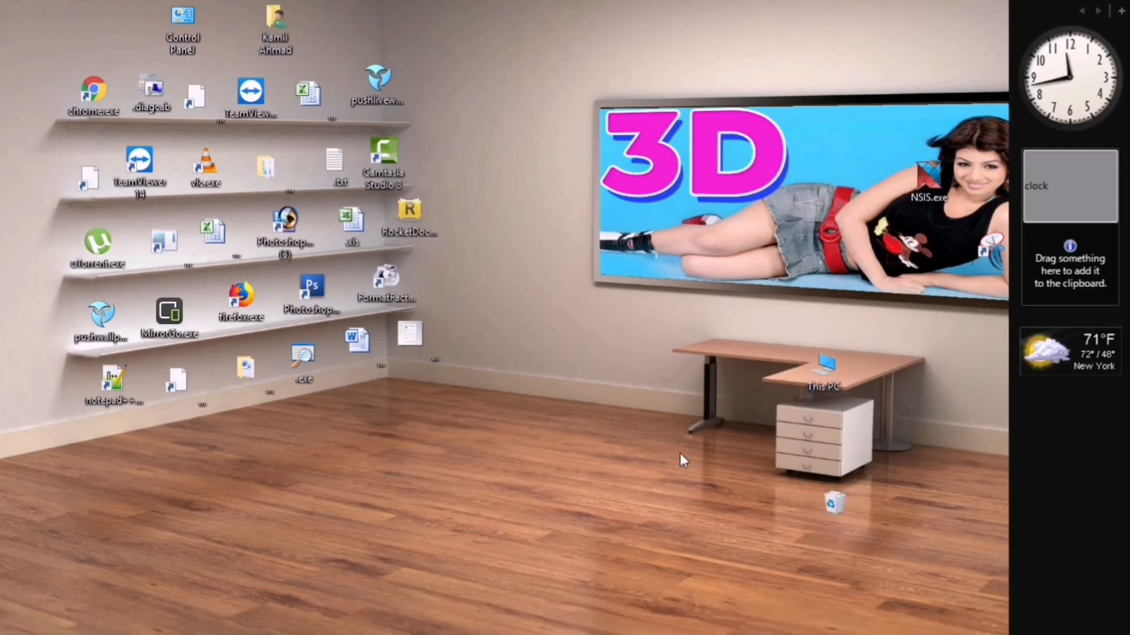
Move the clock gadget onto the wall beside the shelves and add the Calendar gadget above the framed picture
left_click_drag(1073, 87, 486, 58)
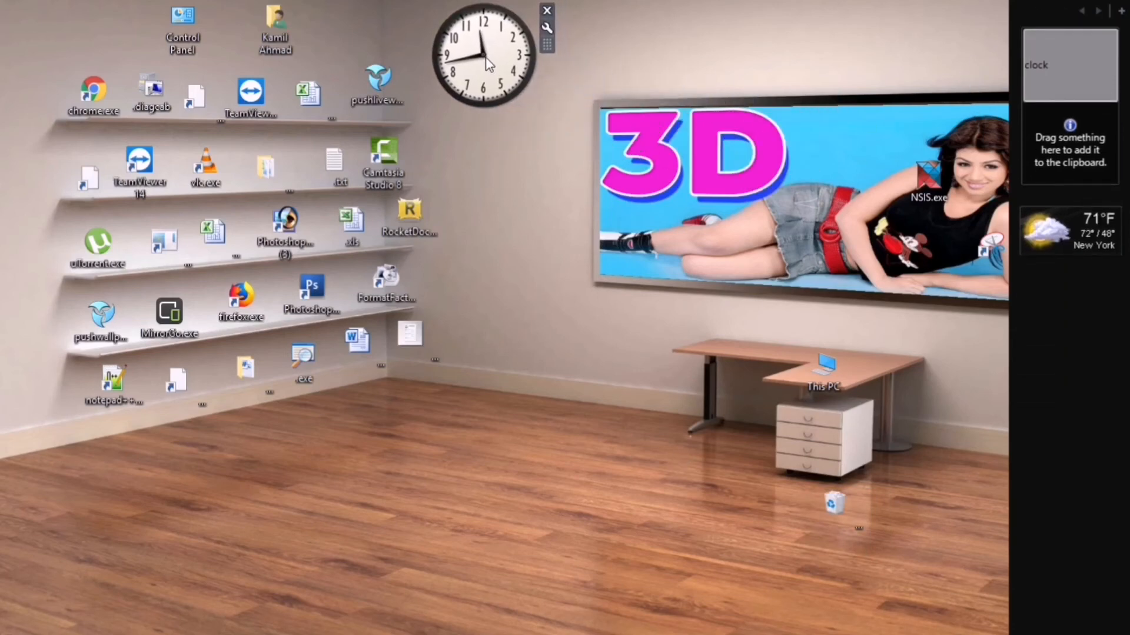
left_click(1121, 10)
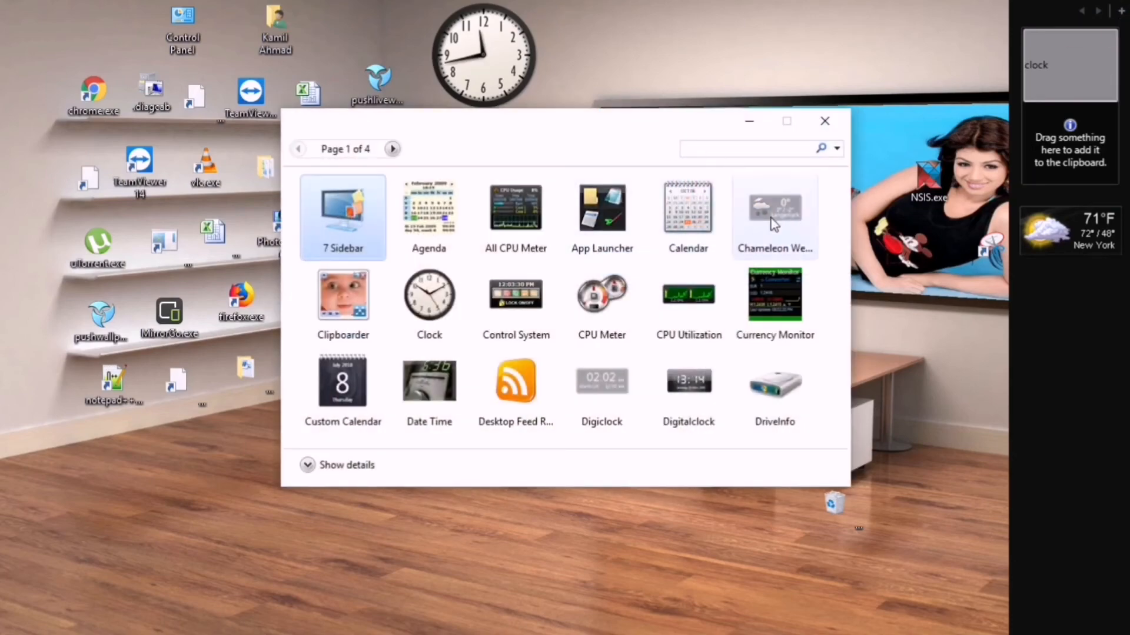
left_click_drag(630, 131, 606, 230)
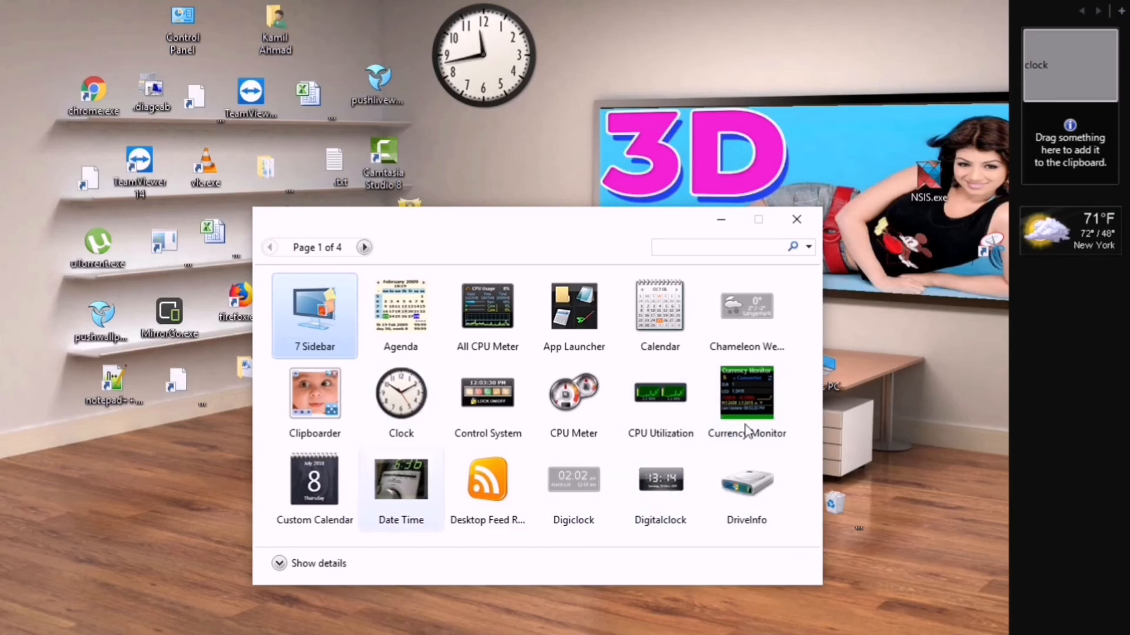
left_click_drag(608, 236, 304, 266)
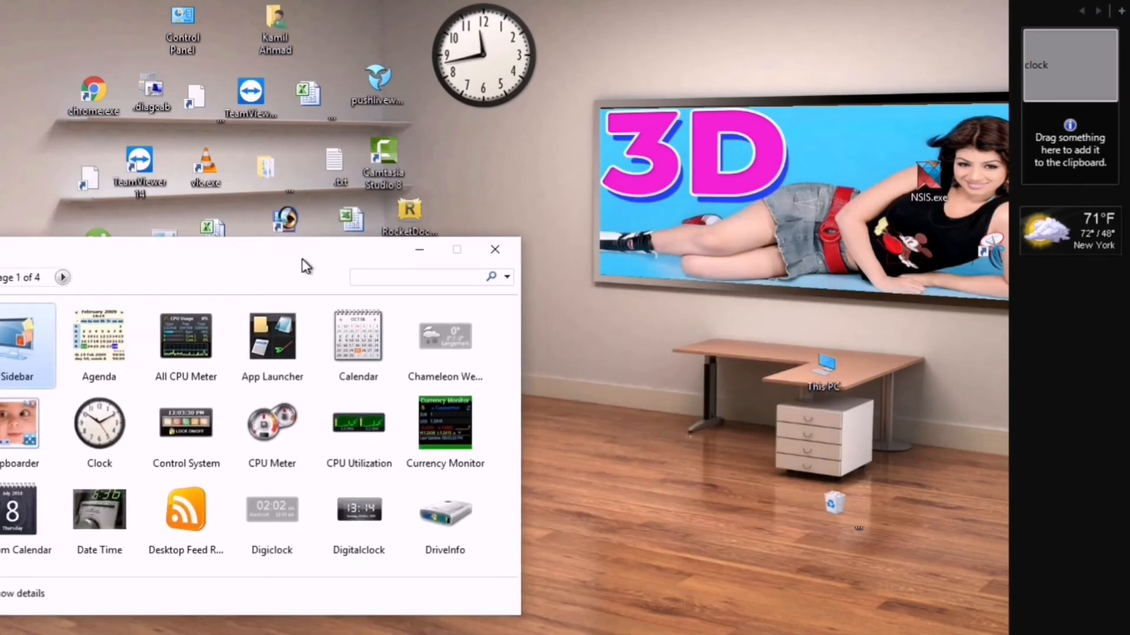
left_click_drag(364, 352, 888, 49)
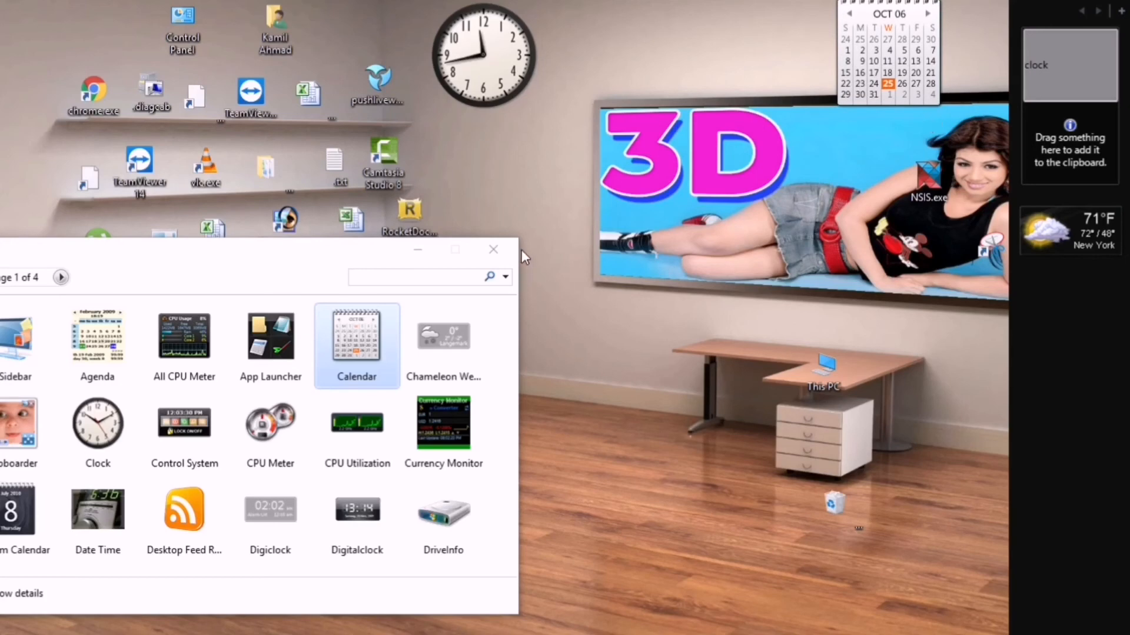
left_click(493, 249)
Remove the clipboard gadget from the sidebar, shift the clock closer to the shelves and position the calendar above the framed picture
mouse_move(891, 87)
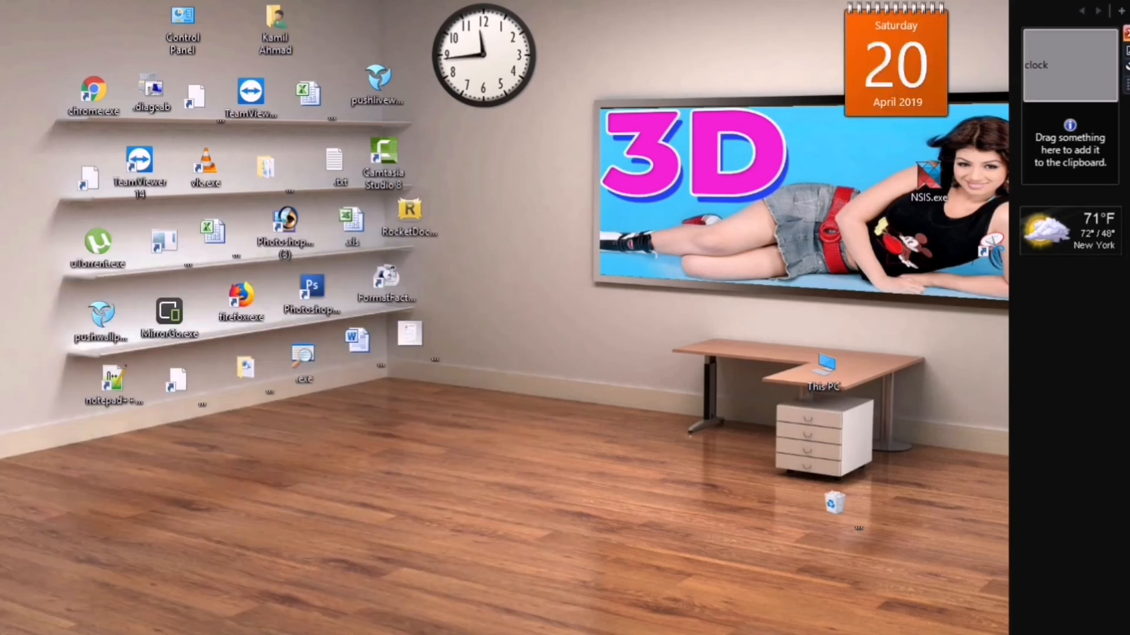
left_click(1127, 33)
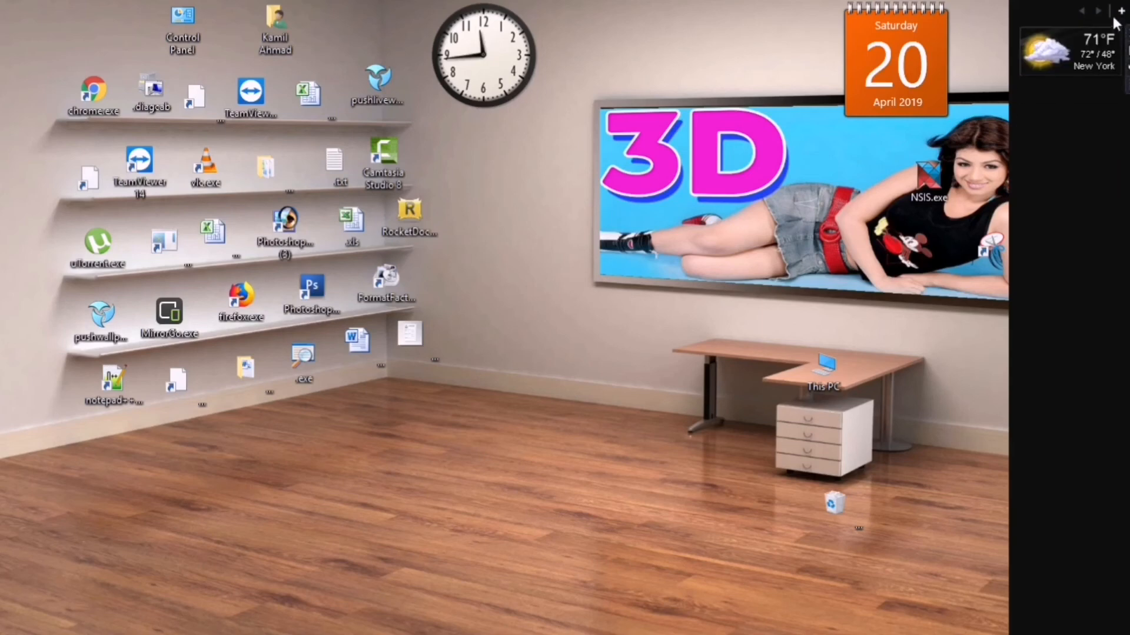
left_click_drag(906, 47, 606, 61)
mouse_move(477, 64)
left_mouse_down()
mouse_move(108, 70)
mouse_move(458, 62)
left_mouse_up()
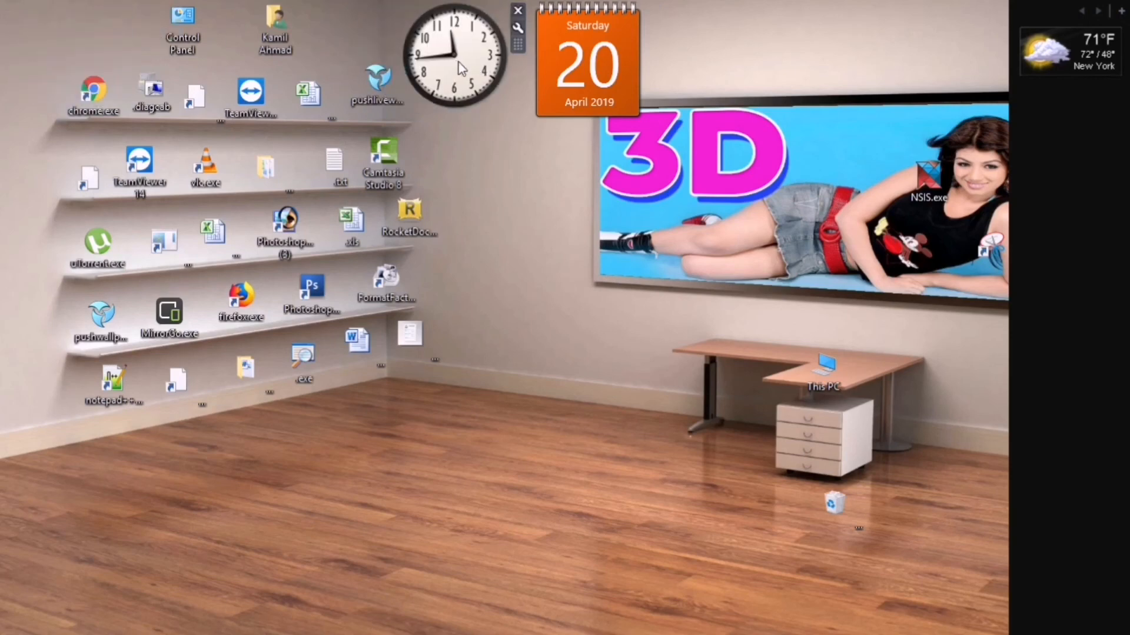
left_click_drag(587, 64, 909, 28)
left_click_drag(1097, 77, 906, 36)
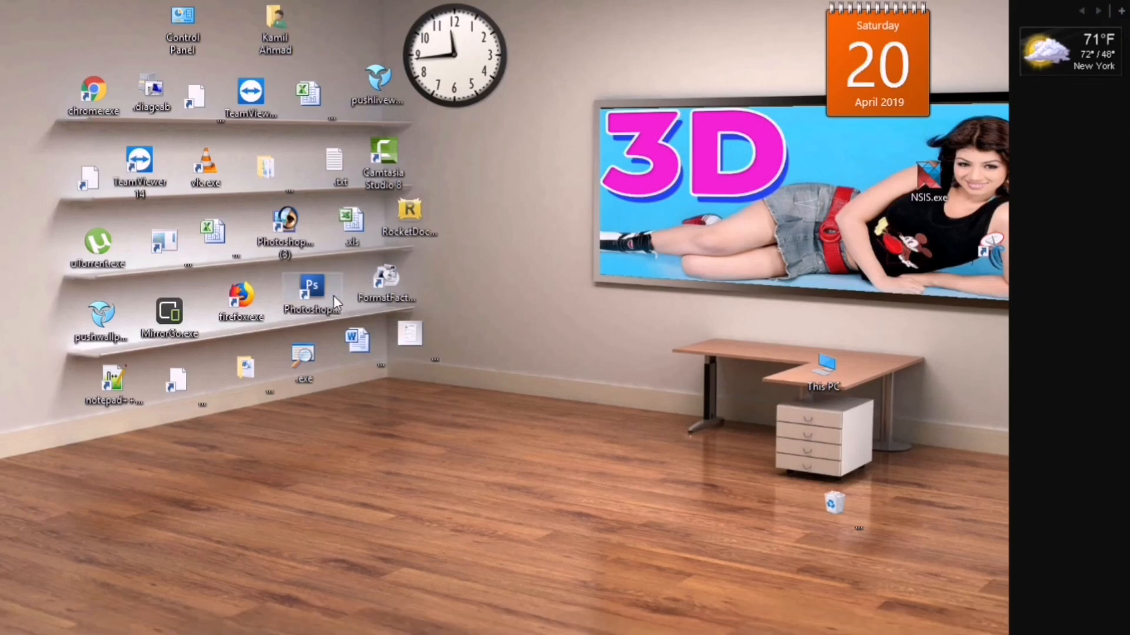
left_click_drag(333, 295, 674, 633)
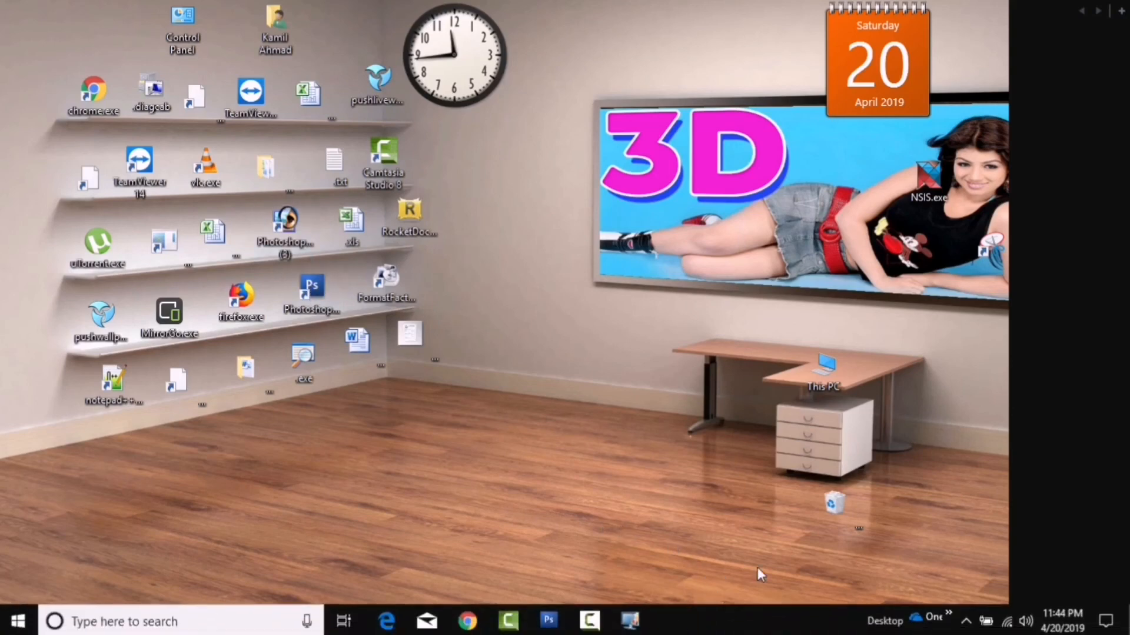